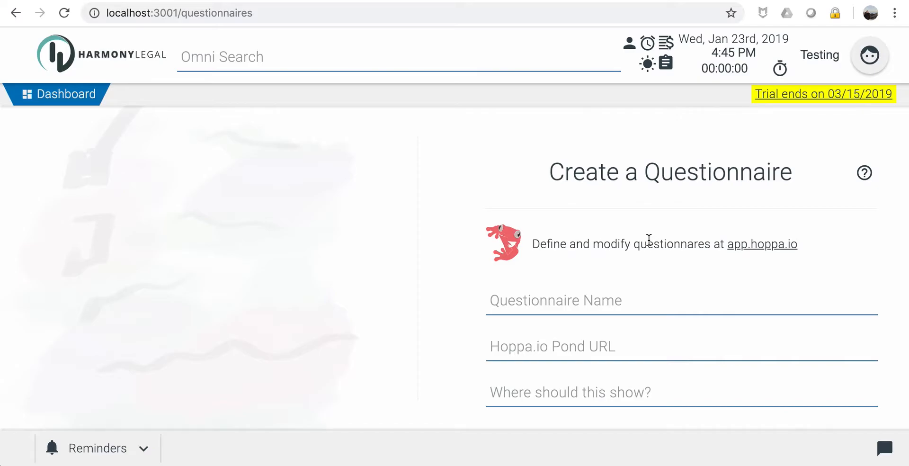
Sign out of the current Hoppa.io account and sign back in.
drag(566, 245, 626, 245)
click(625, 244)
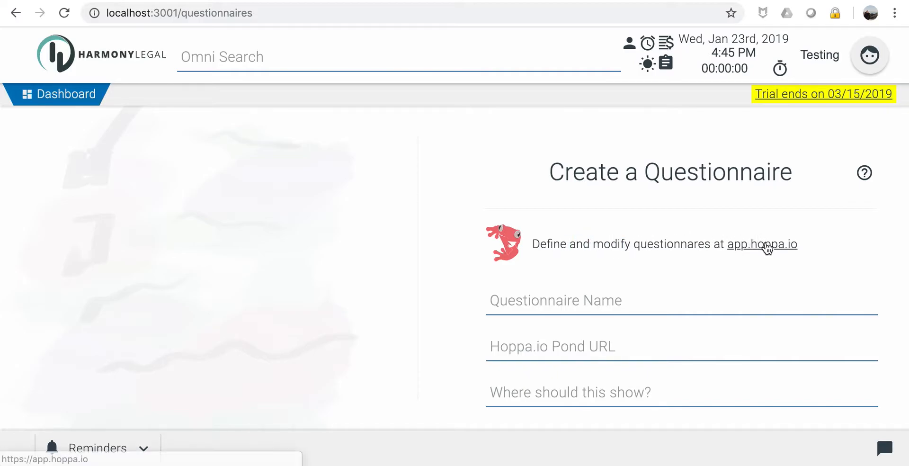
click(767, 245)
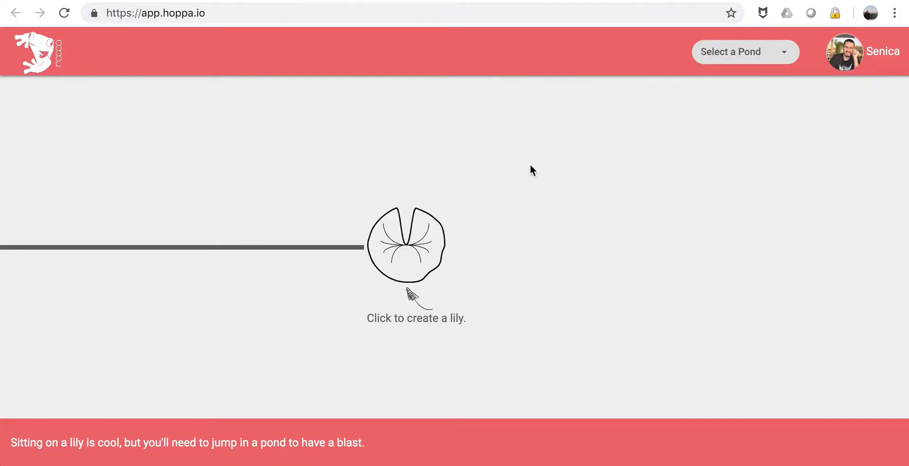
click(847, 52)
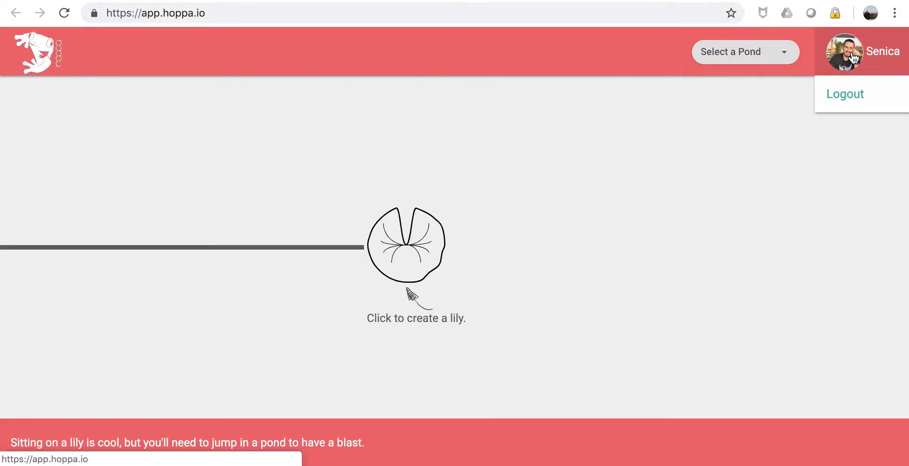
click(855, 94)
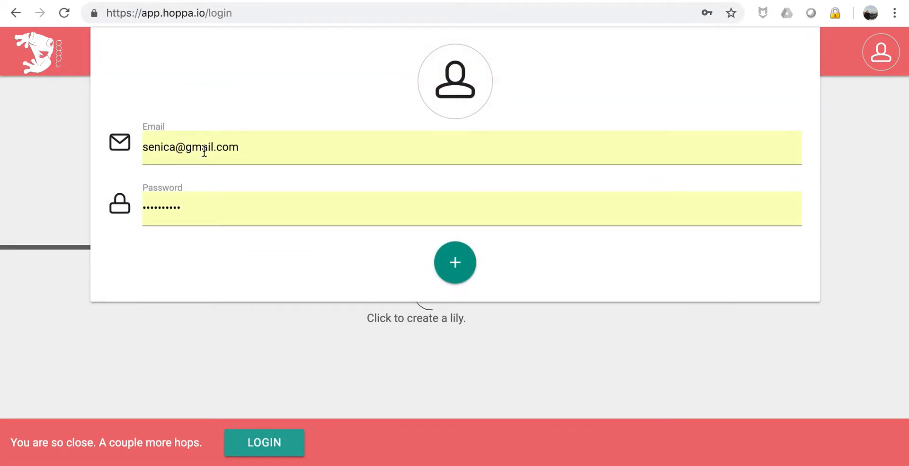
click(456, 258)
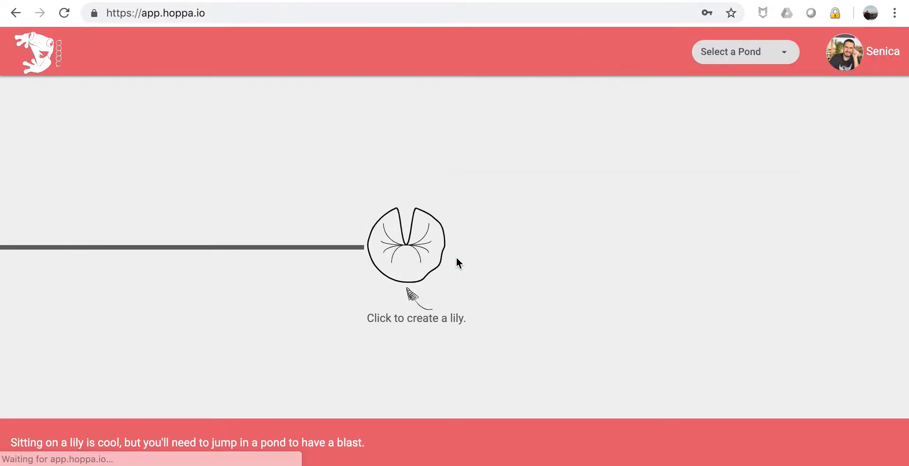
Create a new pond titled 'Health Inadmissibility' with no invitees.
click(773, 54)
click(736, 102)
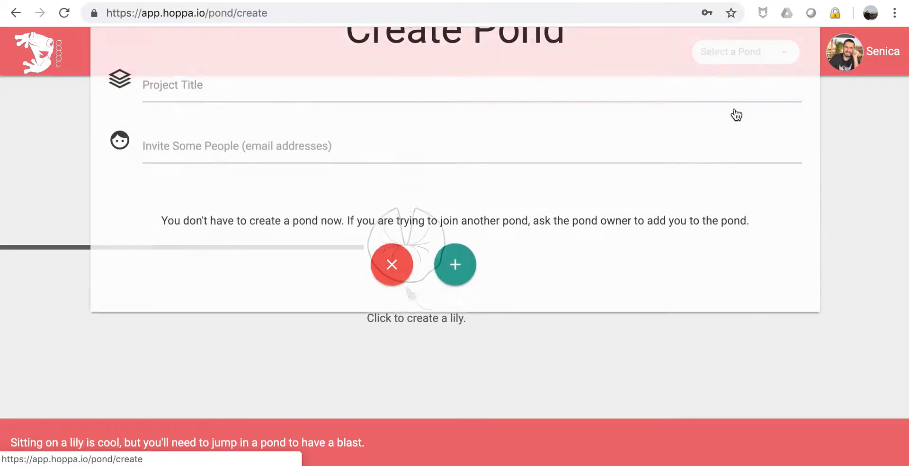
click(190, 149)
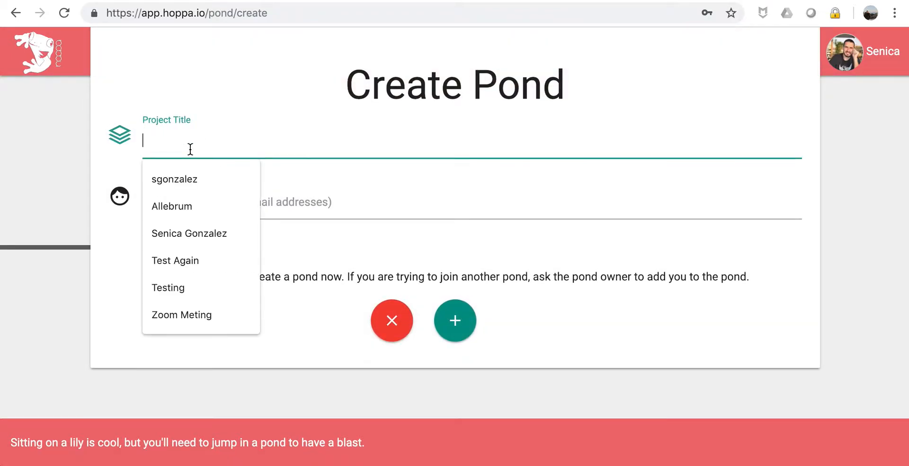
text(Health I)
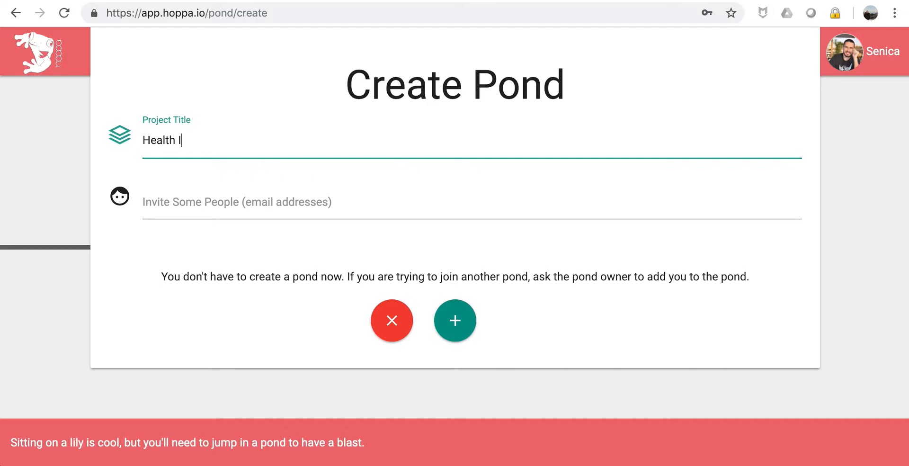
text(ndnadmissiblity)
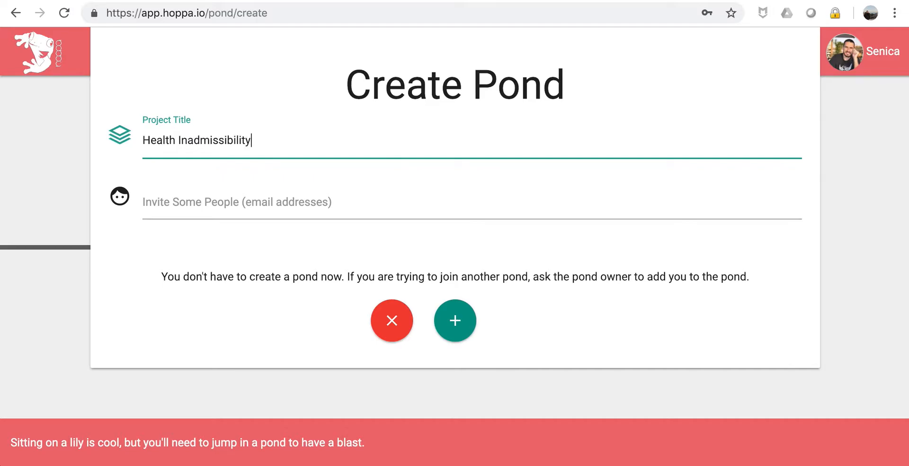
key(Tab)
click(570, 345)
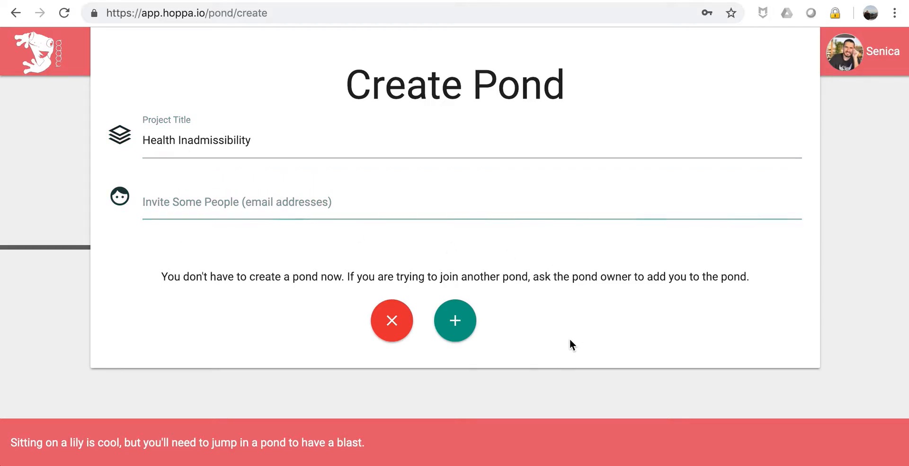
click(455, 324)
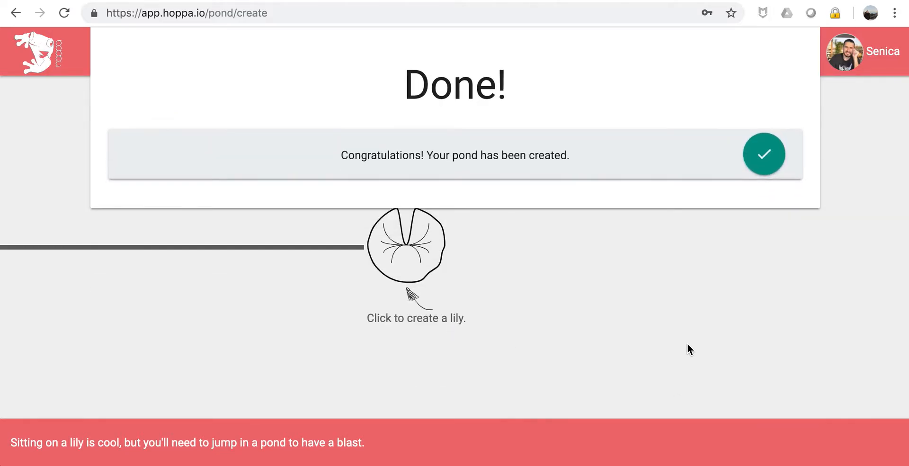
click(762, 154)
click(744, 47)
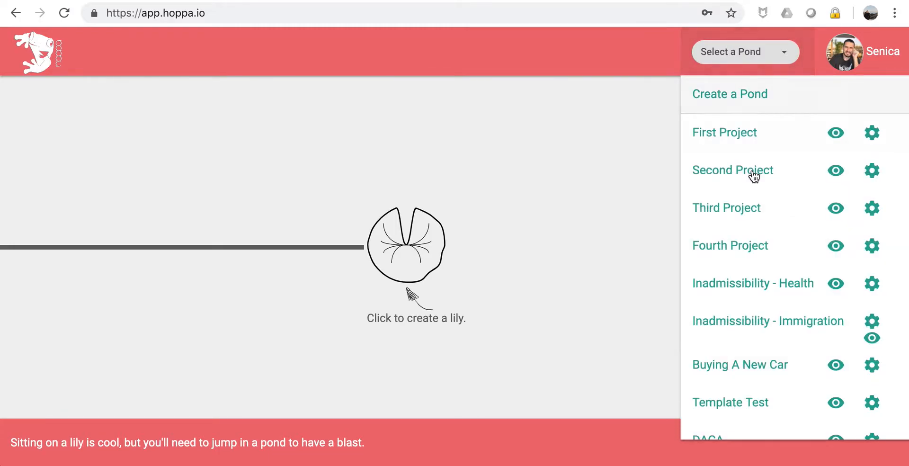
Open the Health Inadmissibility pond and add a blank first lily.
scroll(757, 317, down, 2)
scroll(763, 322, down, 5)
click(743, 420)
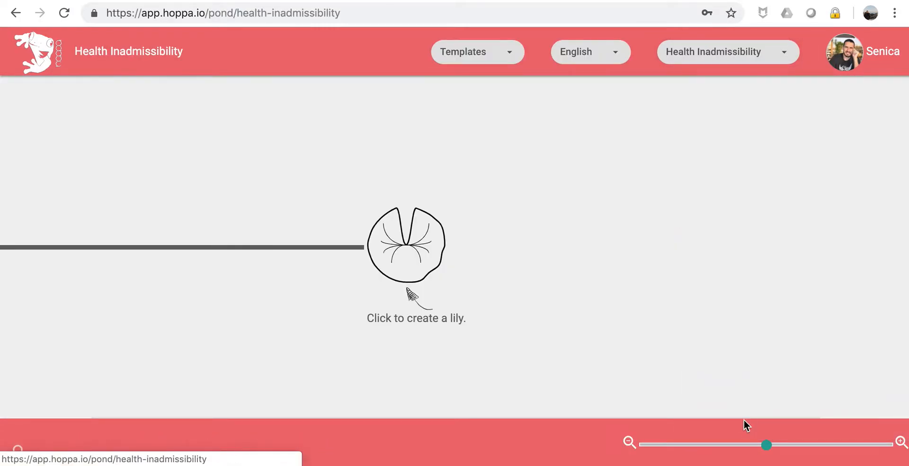
click(399, 252)
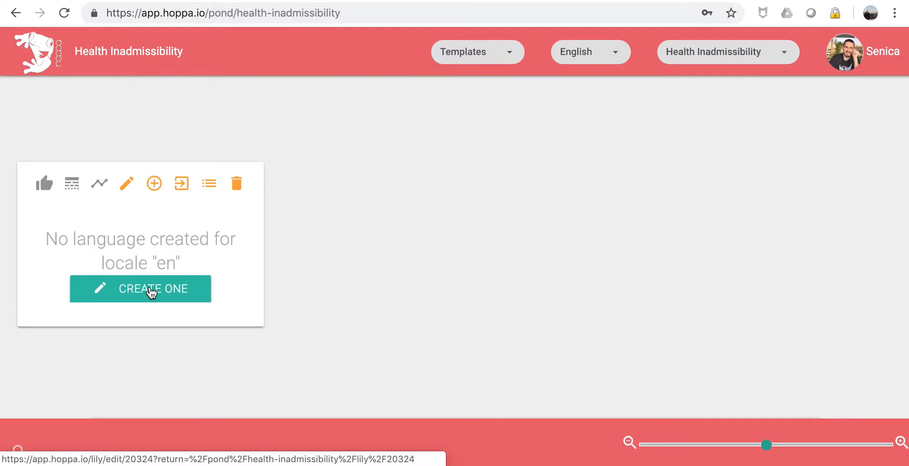
Title the lily 'Has applicant been vaccinated against vaccine-preventable diseases?', add a short description, and save.
click(152, 290)
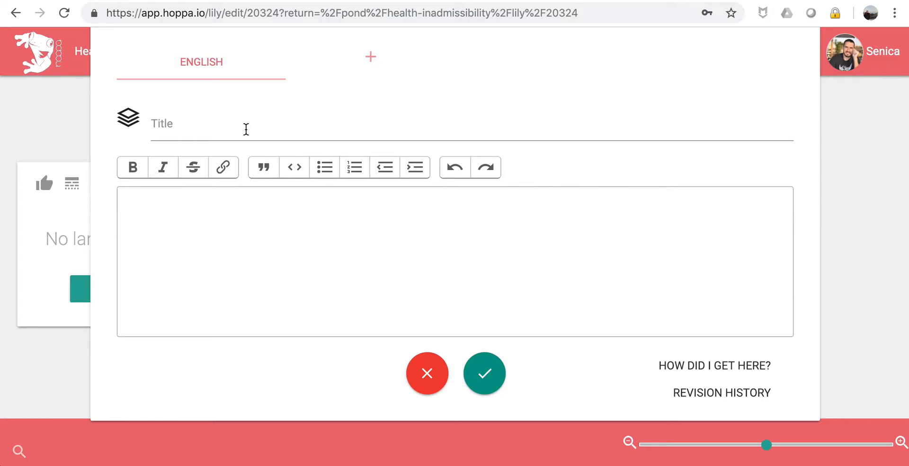
click(246, 129)
text(Has applicat)
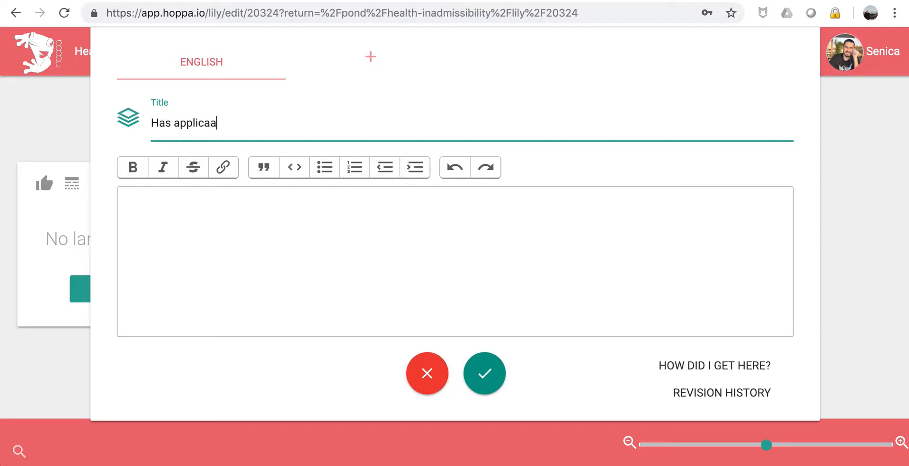
key(BackSpace)
text(nt been vaccinated against vaccine-prev)
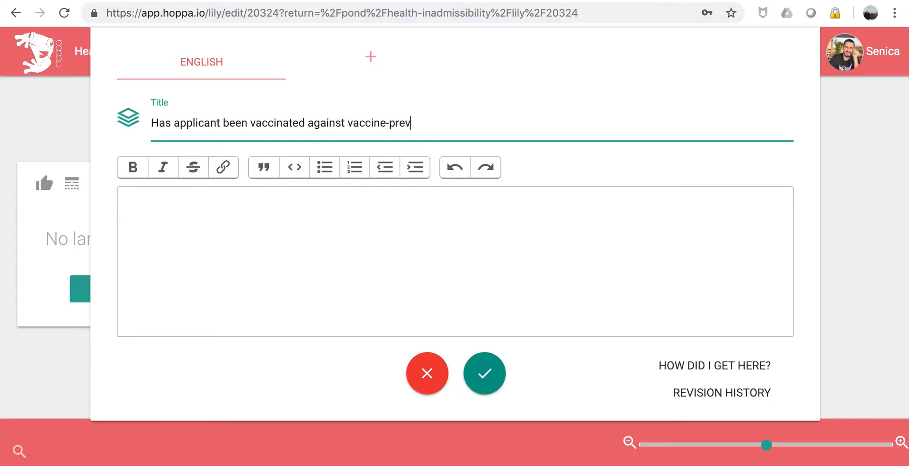
text(entable diseases?)
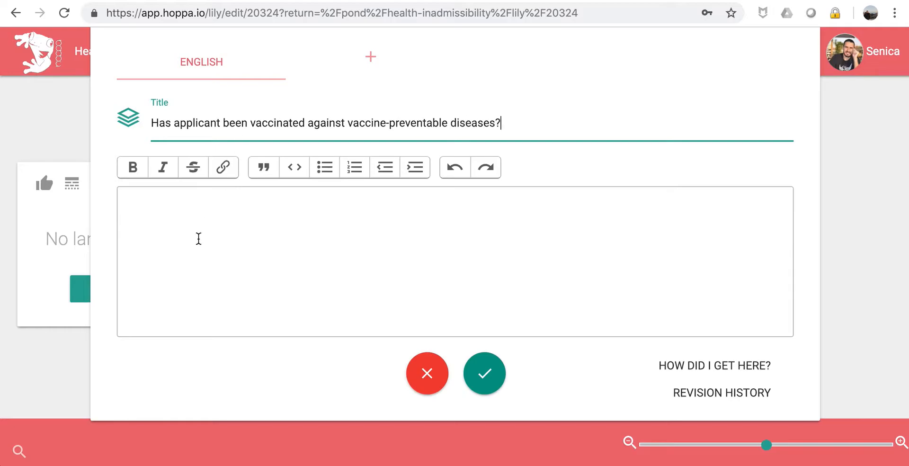
click(198, 238)
text(These might in)
key(BackSpace)
text(include but not)
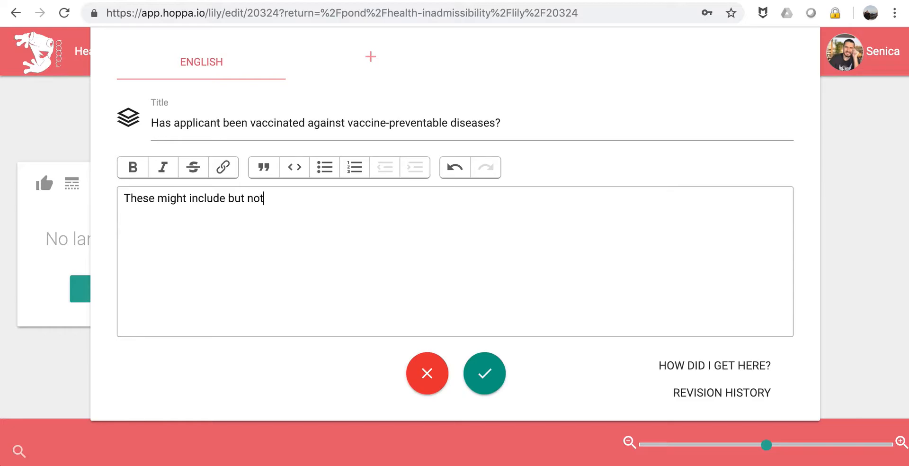
text( limited to ...)
drag(126, 200, 212, 189)
click(225, 202)
click(485, 377)
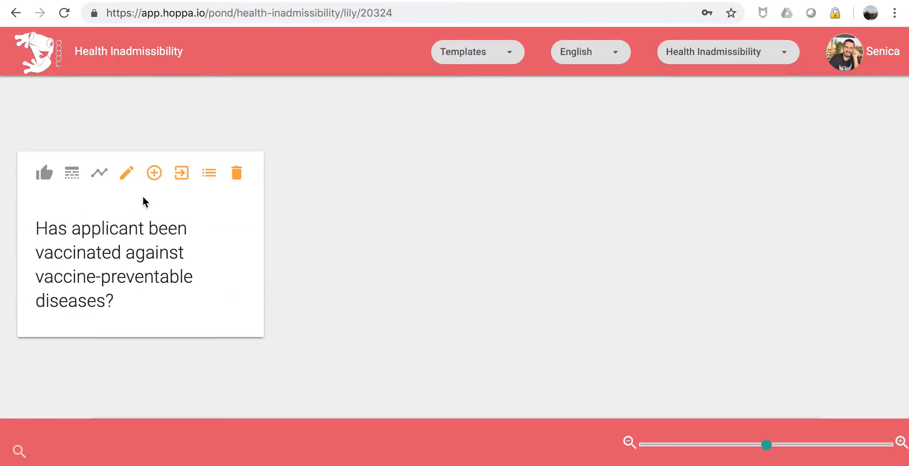
Add a child answer lily titled 'Yes' under the vaccination question.
click(153, 178)
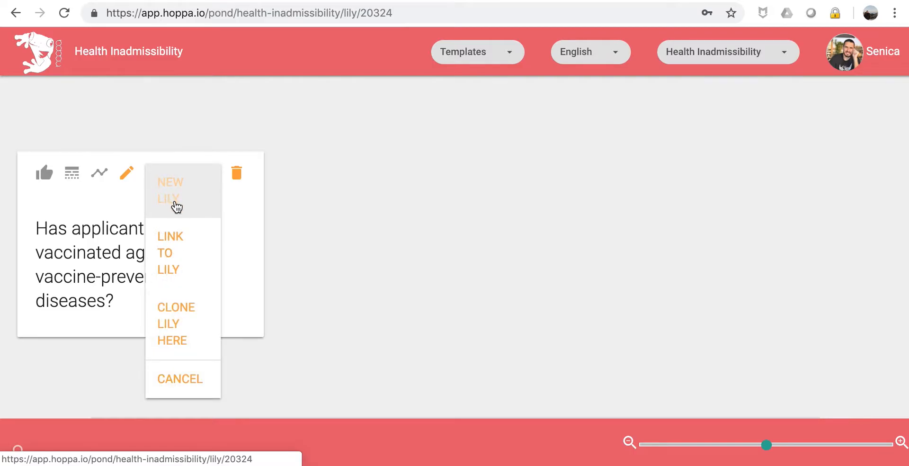
click(176, 207)
scroll(188, 223, down, 2)
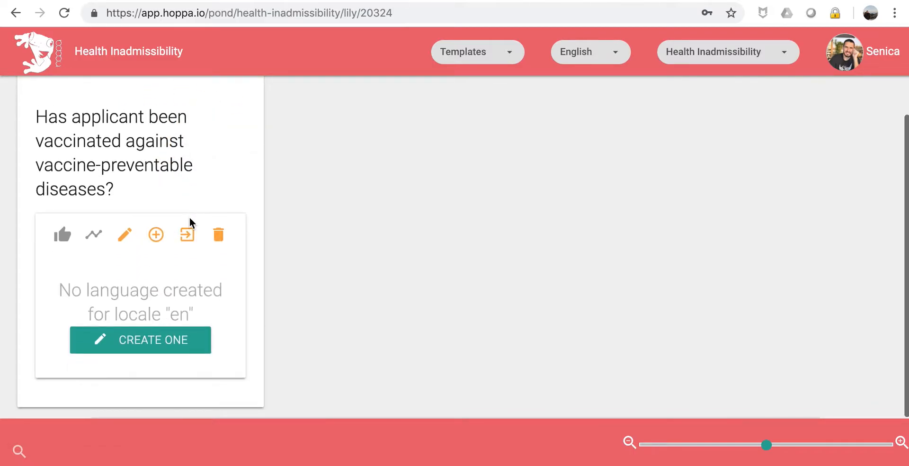
click(131, 331)
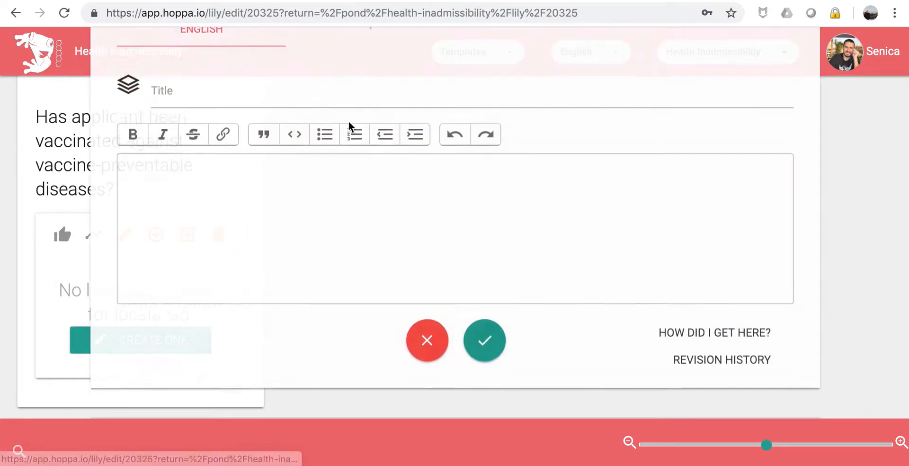
click(307, 125)
text(Yes)
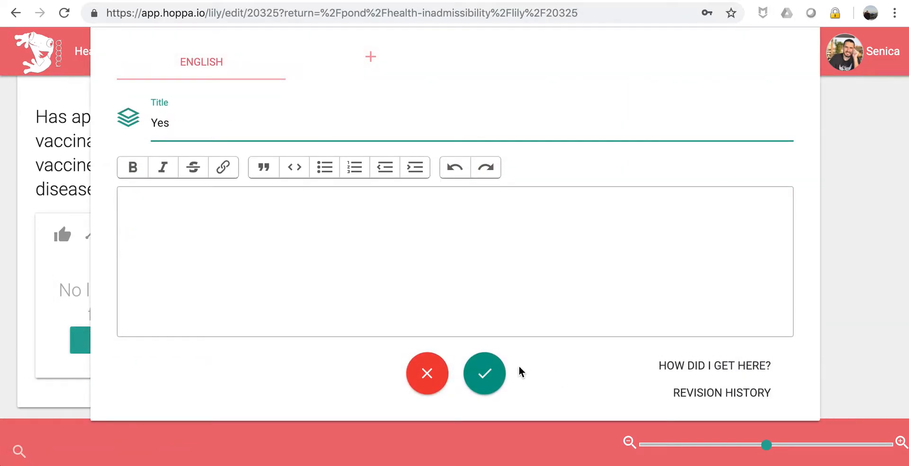
click(487, 377)
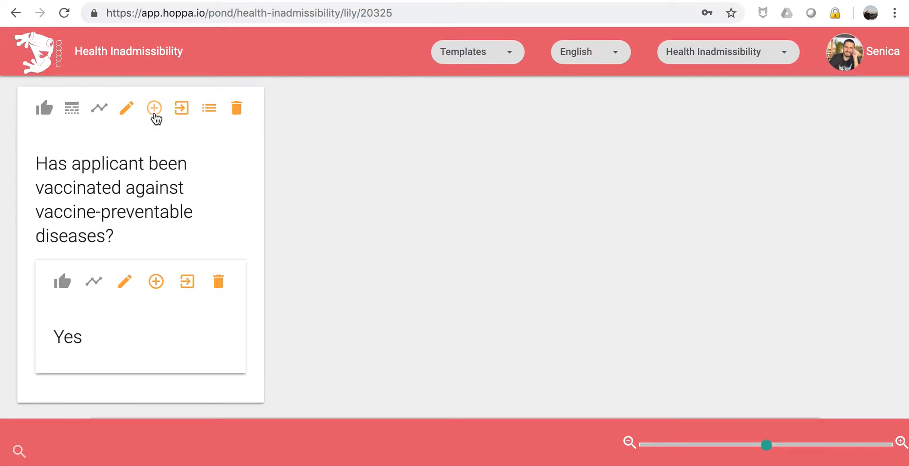
Add a second child answer lily titled 'No' under the vaccination question.
click(155, 110)
click(167, 126)
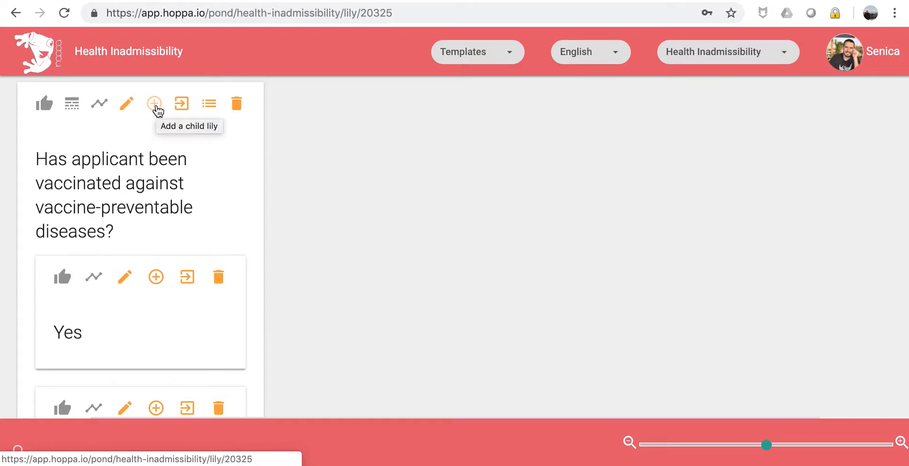
click(156, 108)
click(156, 184)
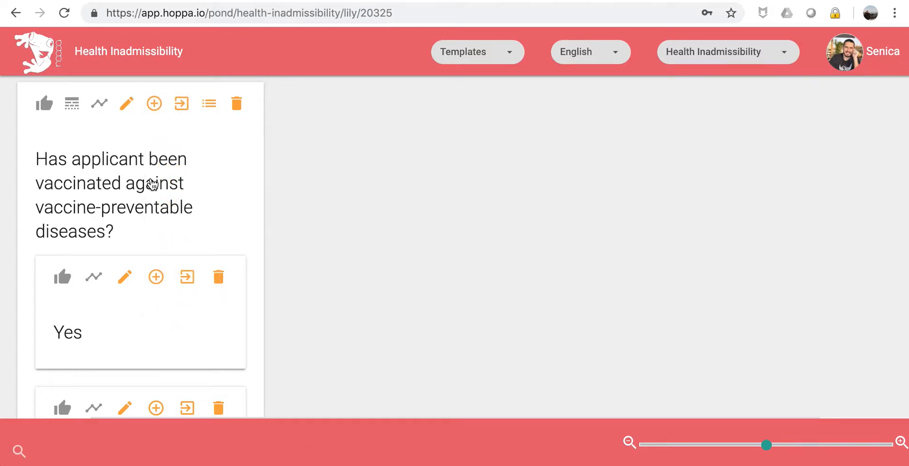
click(125, 389)
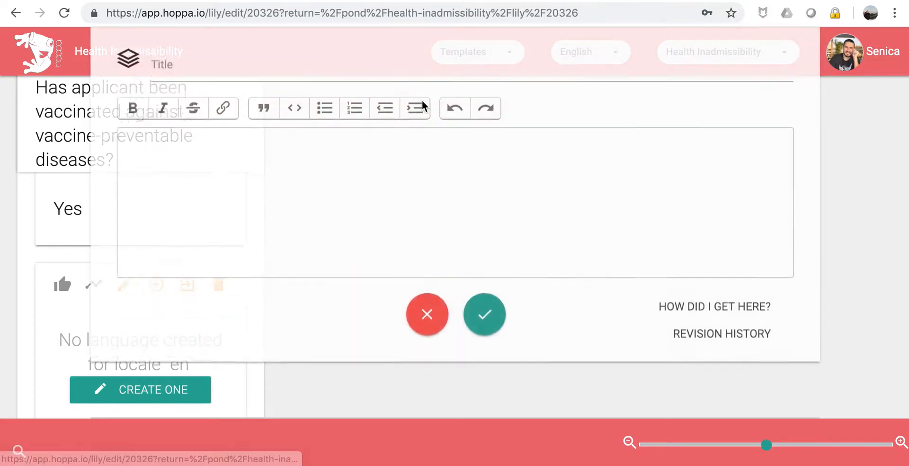
text(No)
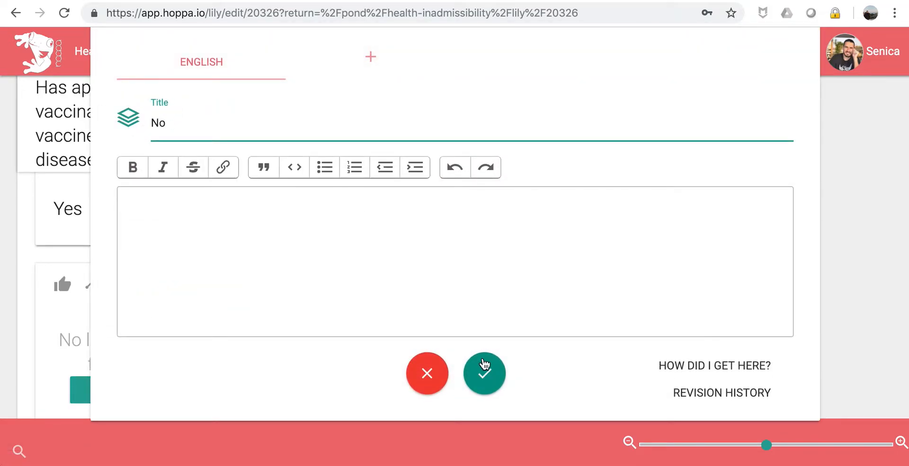
click(485, 373)
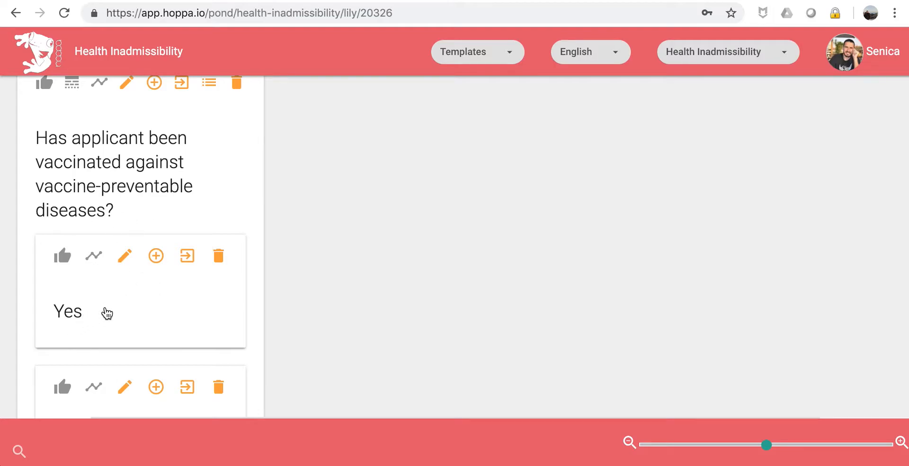
scroll(106, 312, down, 2)
scroll(105, 308, down, 1)
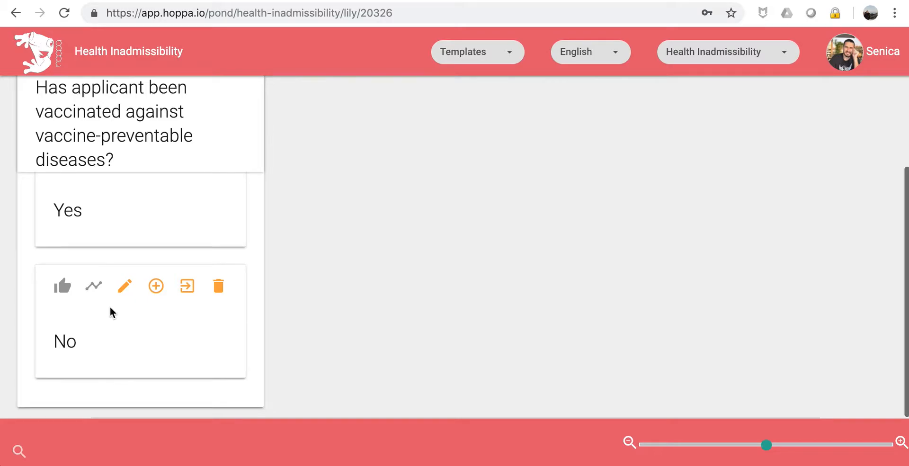
Add a child lily titled 'Denied' after the No answer.
click(157, 289)
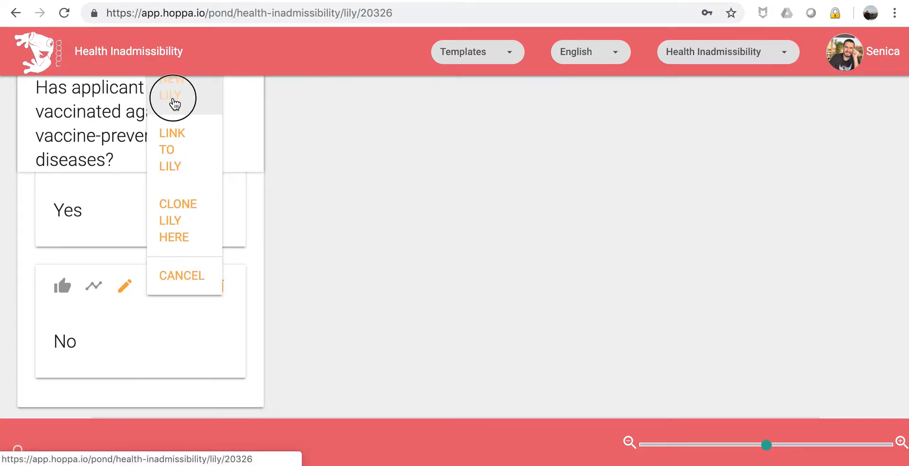
click(171, 103)
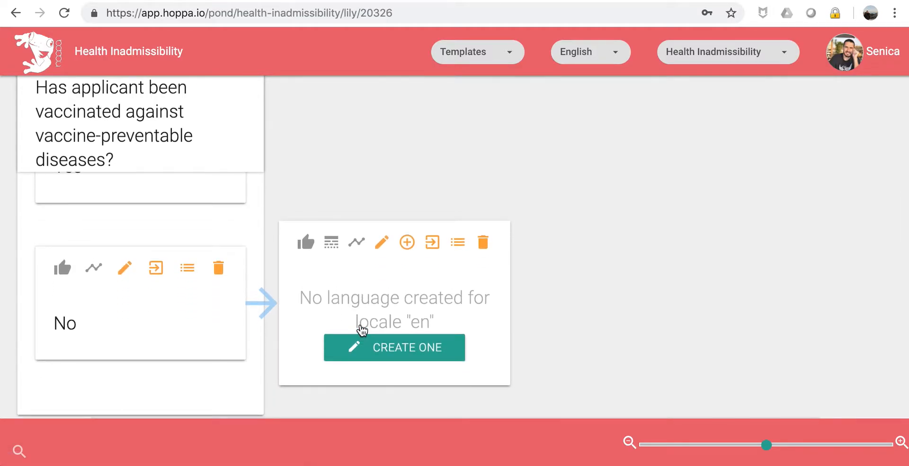
click(393, 348)
click(262, 128)
text(Denied)
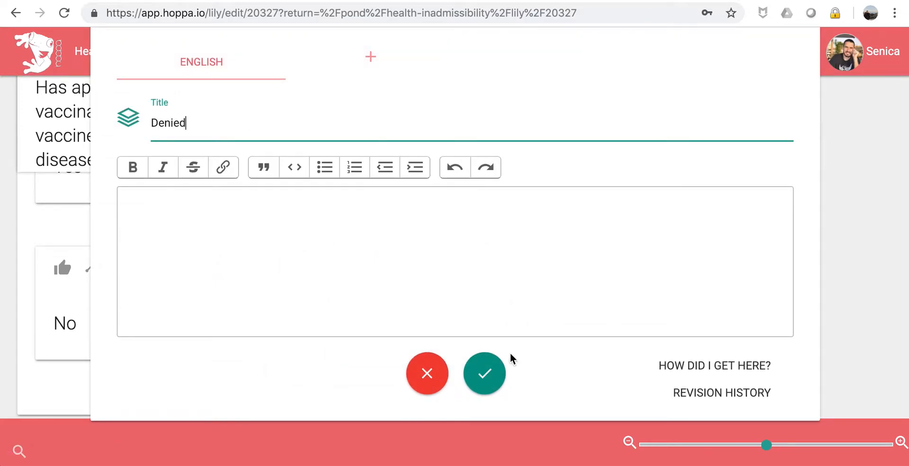
click(488, 380)
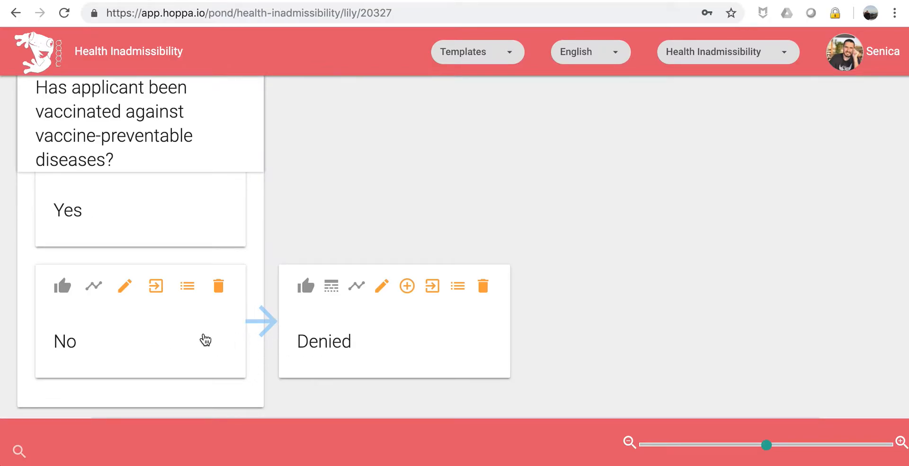
scroll(204, 338, up, 3)
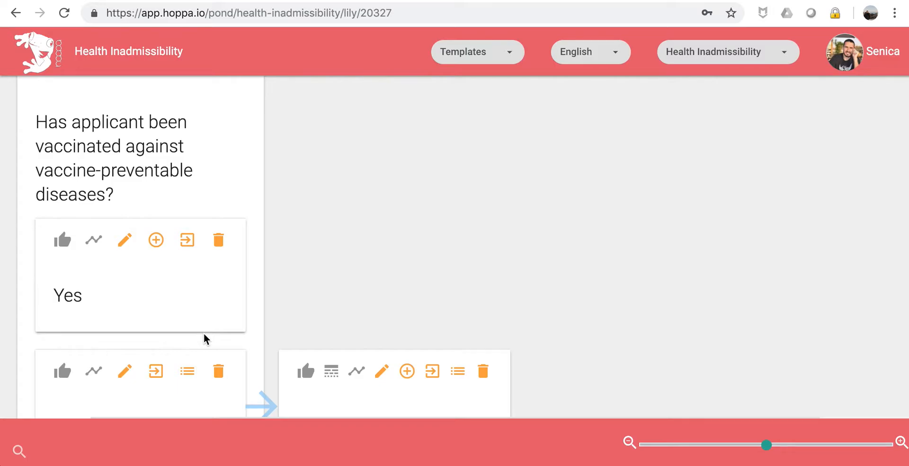
scroll(189, 316, down, 1)
scroll(189, 316, up, 1)
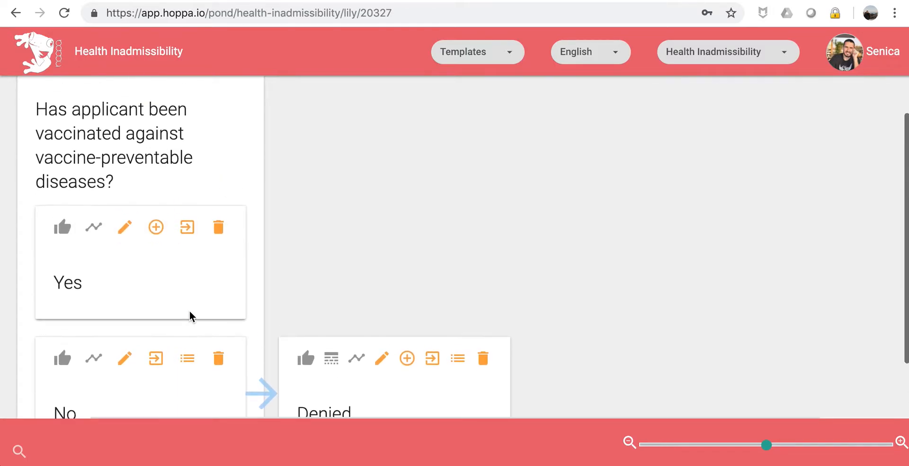
scroll(189, 317, down, 3)
scroll(188, 314, up, 3)
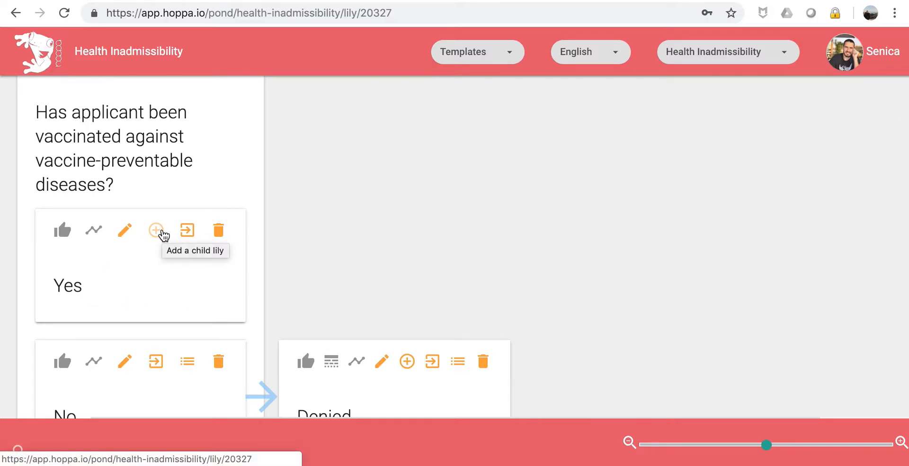
After Yes, add a card titled 'Has applicant ever harmed someone as a result of a mental illness?'.
click(163, 234)
click(173, 248)
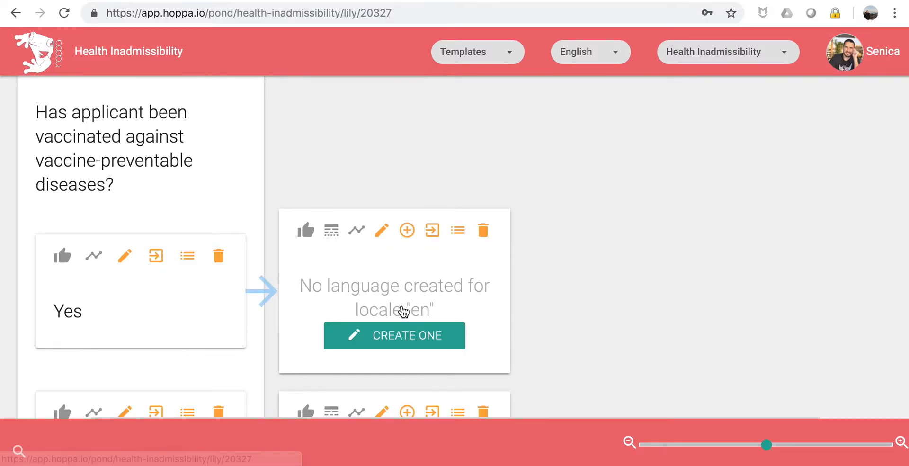
click(404, 335)
click(203, 123)
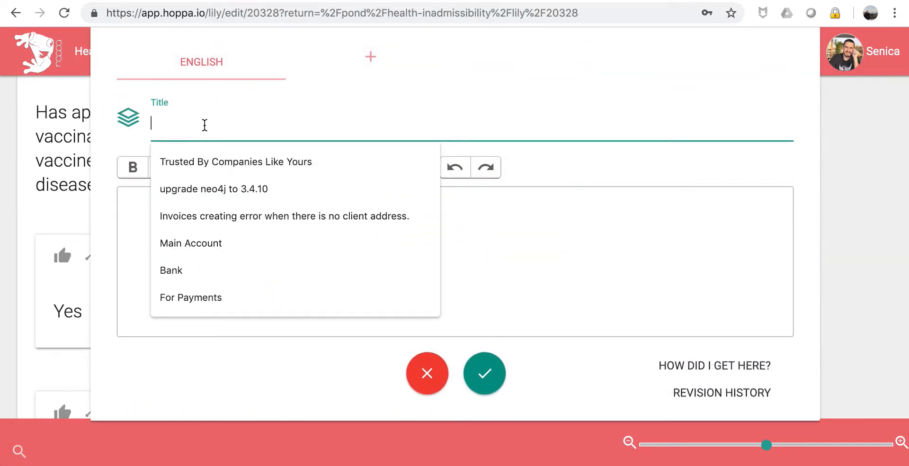
text(Has applicant everharme)
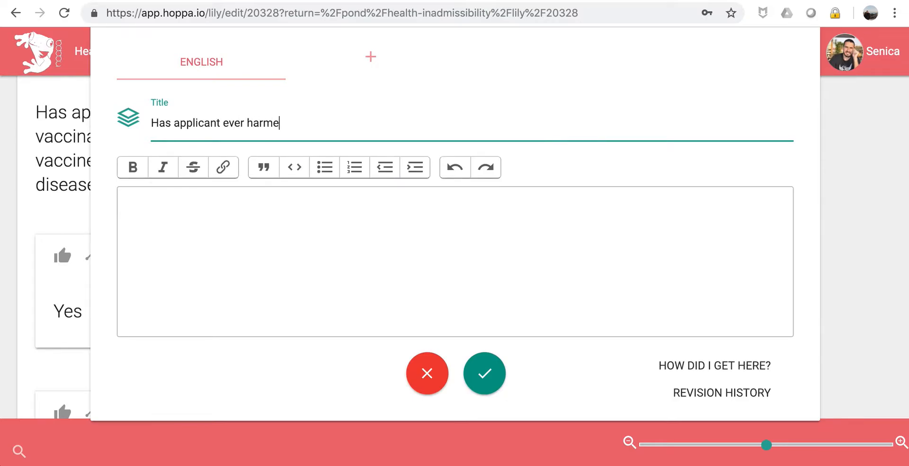
text(d someone as a re)
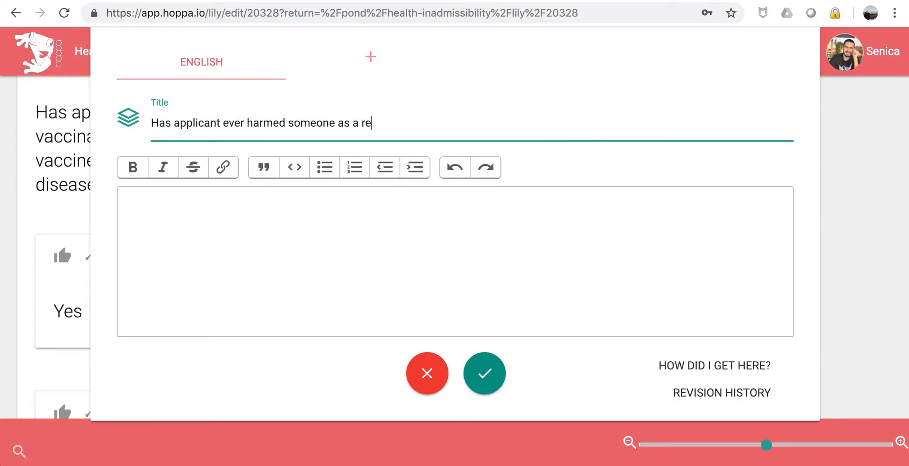
text(sult of a mental is)
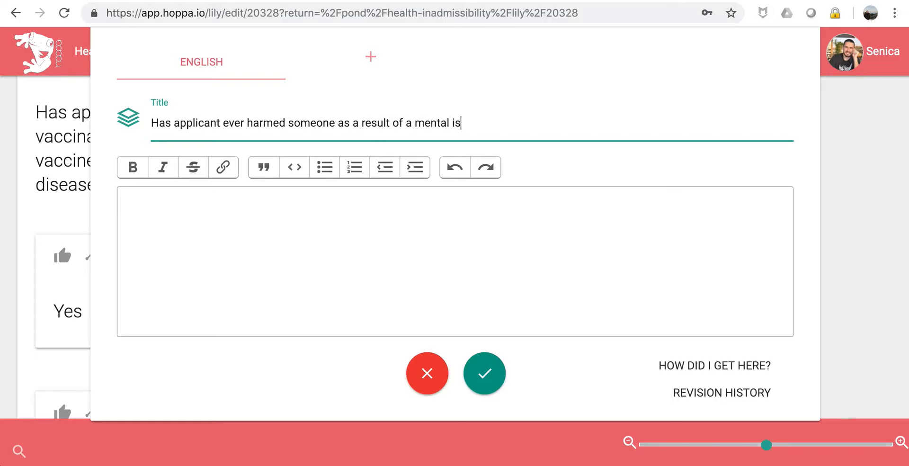
key(BackSpace)
text(llness?)
click(166, 223)
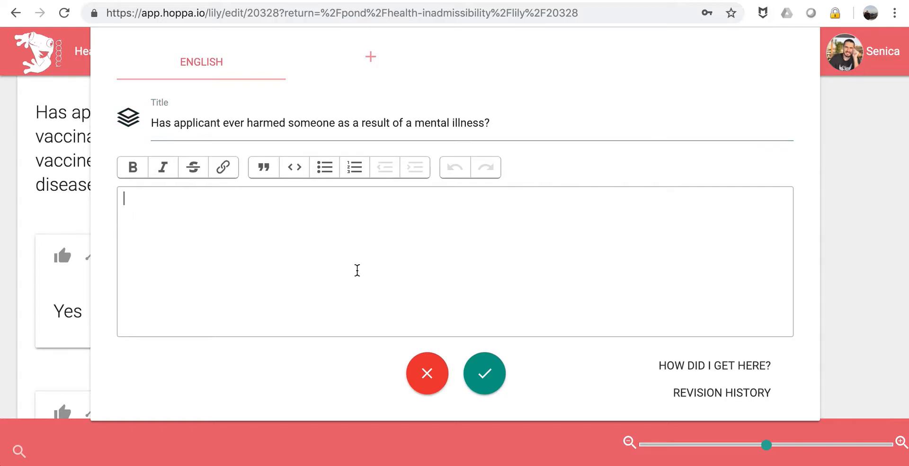
click(483, 379)
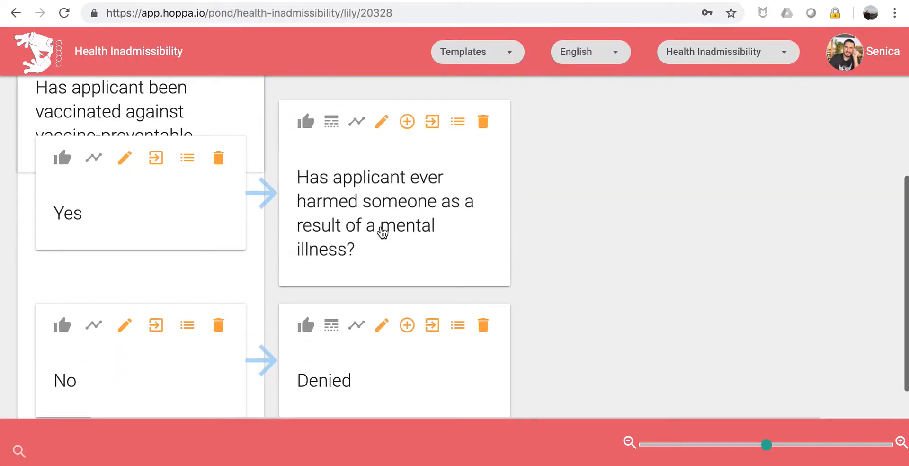
Add two blank answer cards under the mental-illness question.
click(407, 124)
click(429, 143)
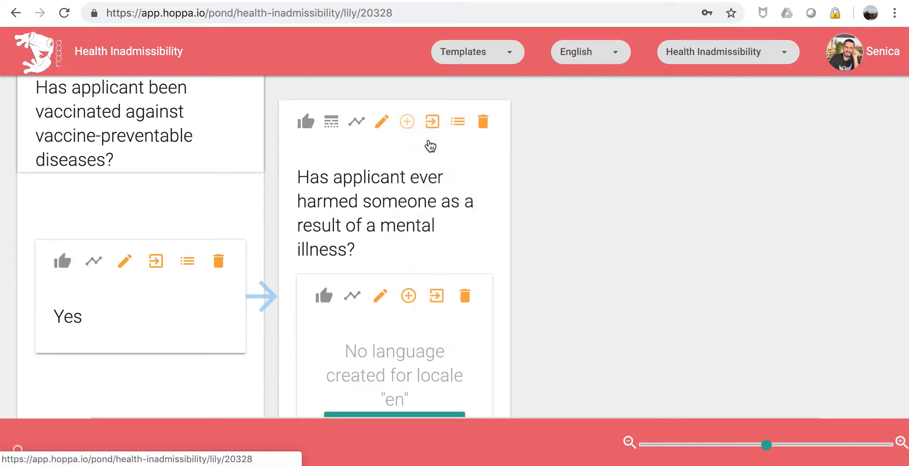
click(409, 128)
click(416, 137)
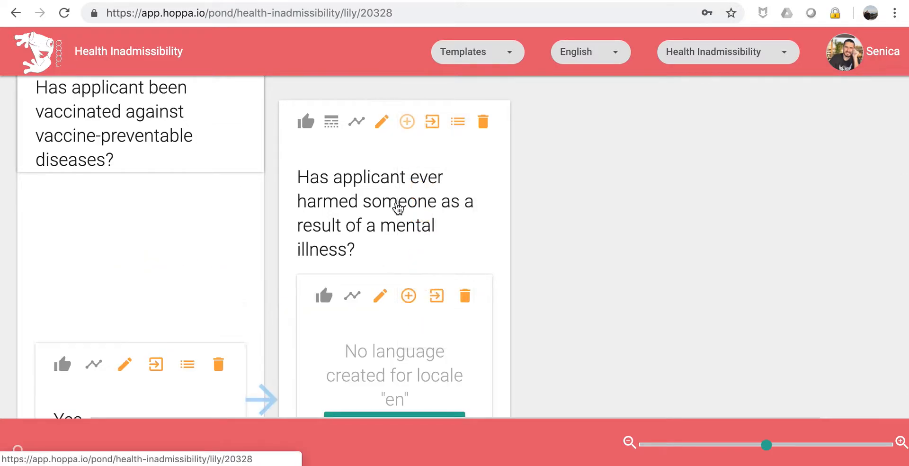
scroll(398, 208, down, 2)
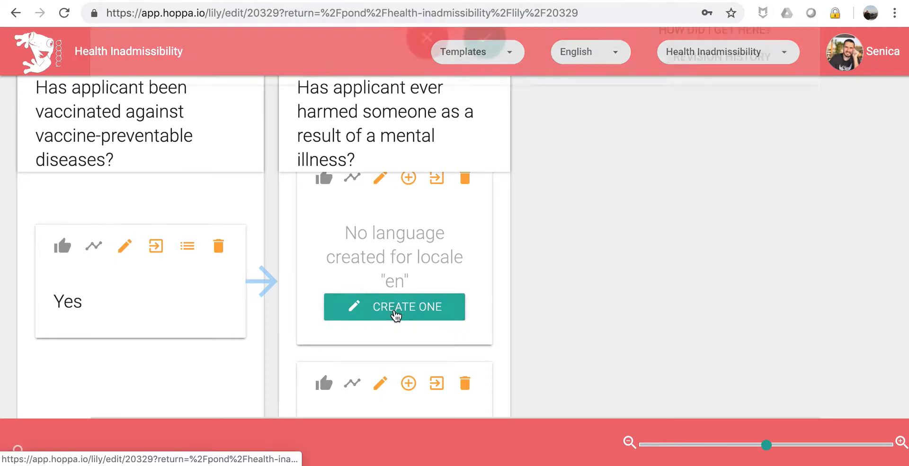
Title the mental-illness question's two answer cards 'Yes' and 'No'.
click(395, 312)
click(219, 136)
text(Yes)
click(488, 372)
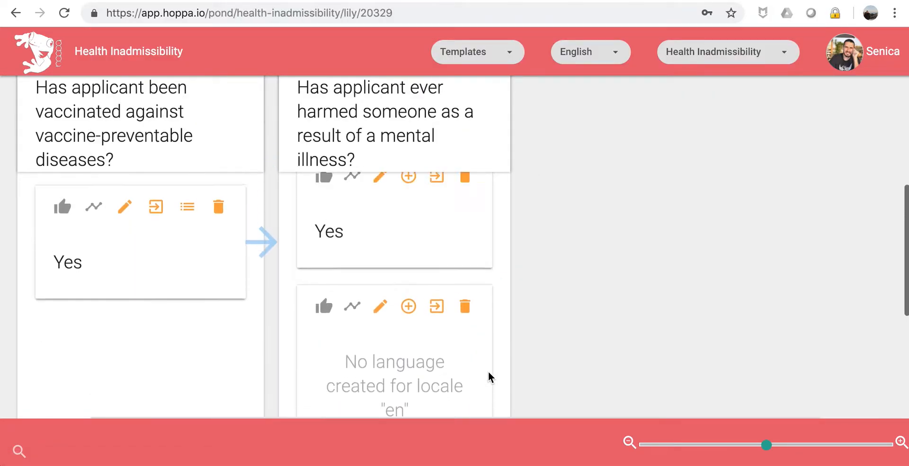
click(419, 333)
click(218, 124)
text(No)
click(484, 372)
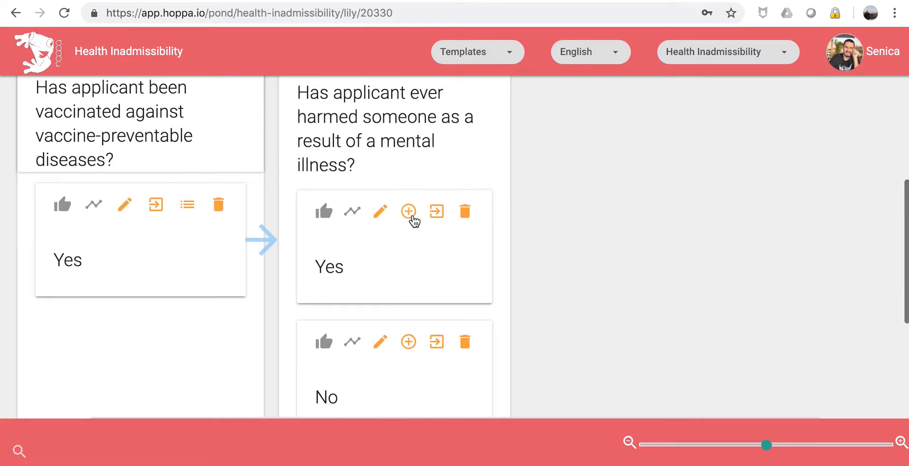
Add a 'Denied' card after Yes and a new blank card after No.
click(408, 211)
click(420, 227)
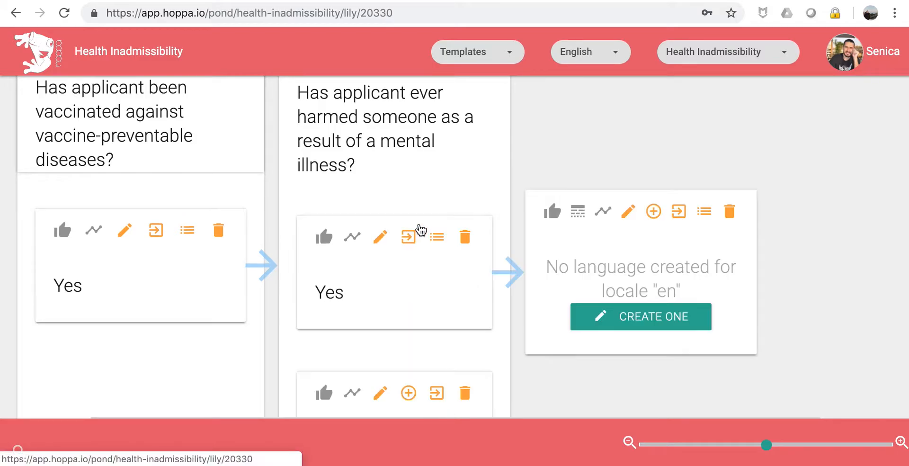
click(631, 316)
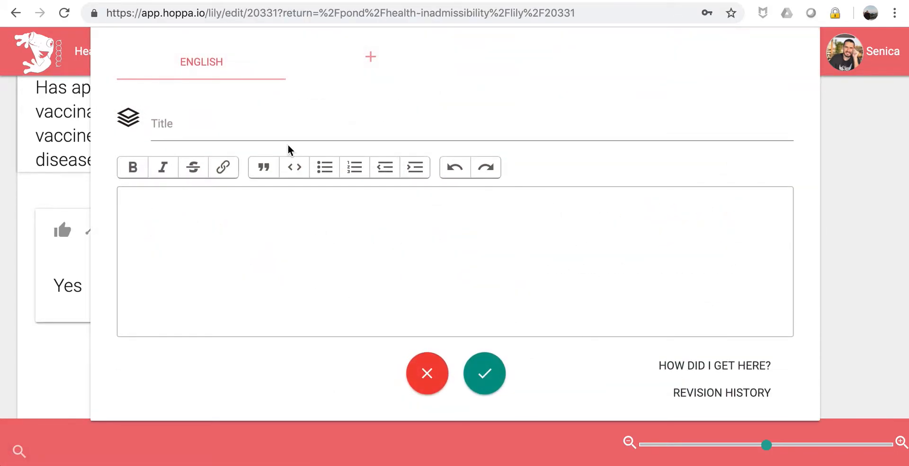
click(276, 137)
text(Denied)
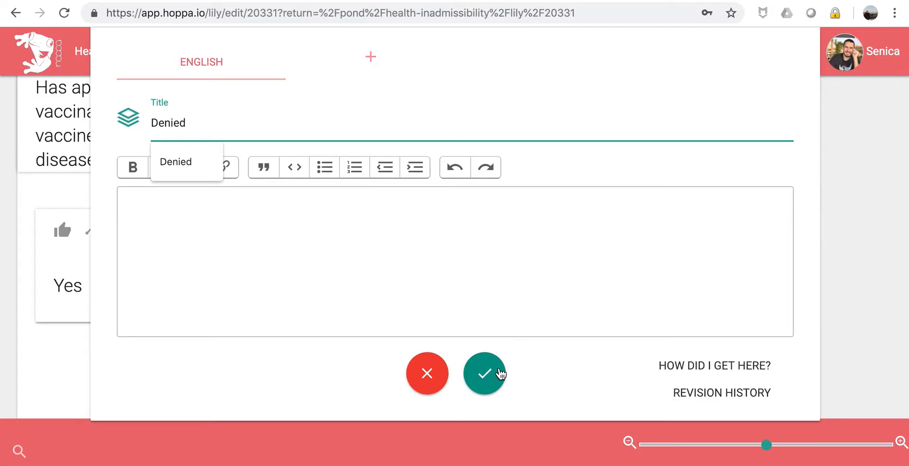
click(503, 370)
click(411, 229)
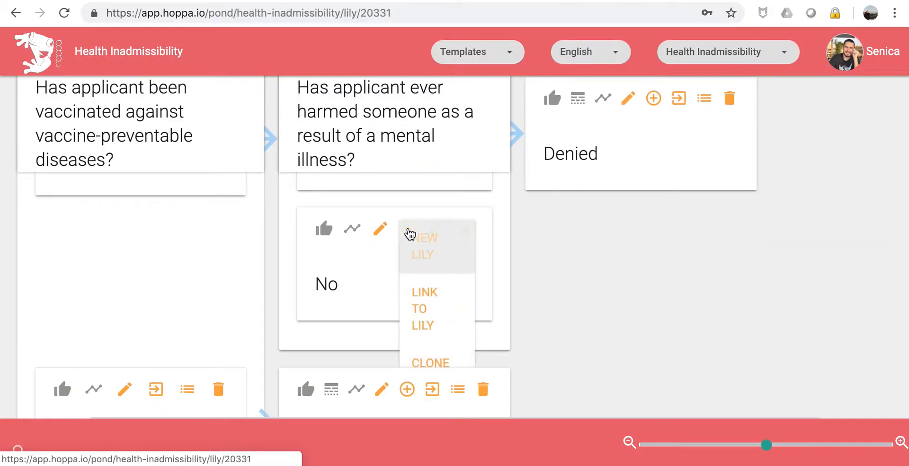
click(419, 255)
click(629, 337)
Title the new card 'Has applicant ever used drugs?' and save it.
click(256, 123)
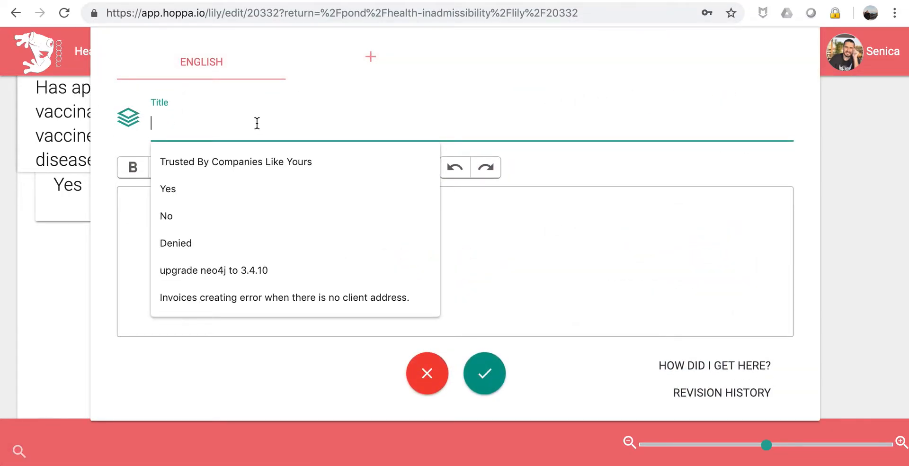
text(Has applicant ever used d)
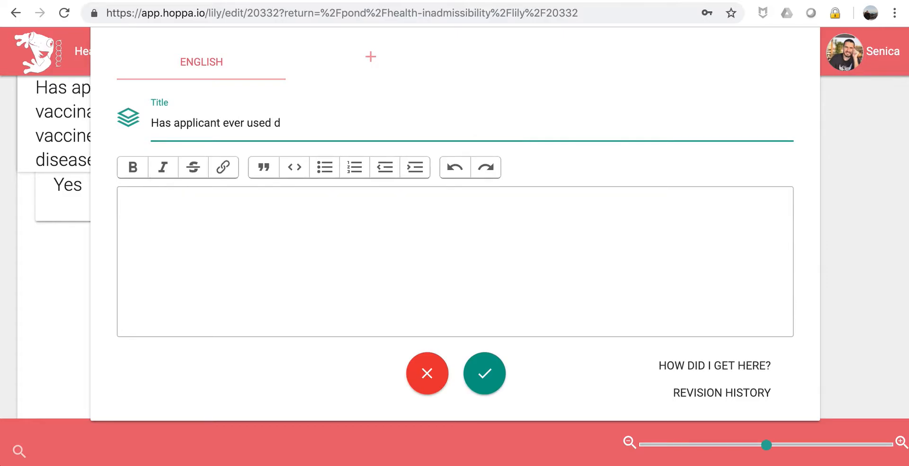
text(rugs?)
click(485, 373)
scroll(599, 195, up, 5)
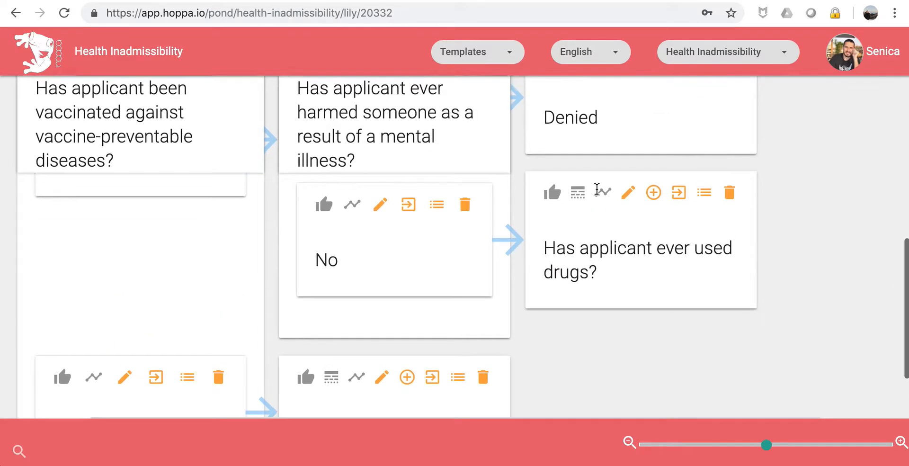
scroll(568, 317, down, 3)
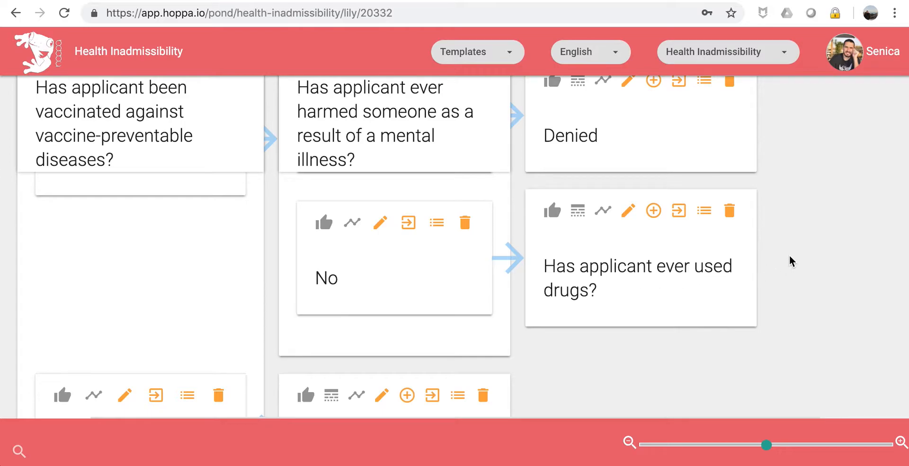
scroll(789, 260, up, 3)
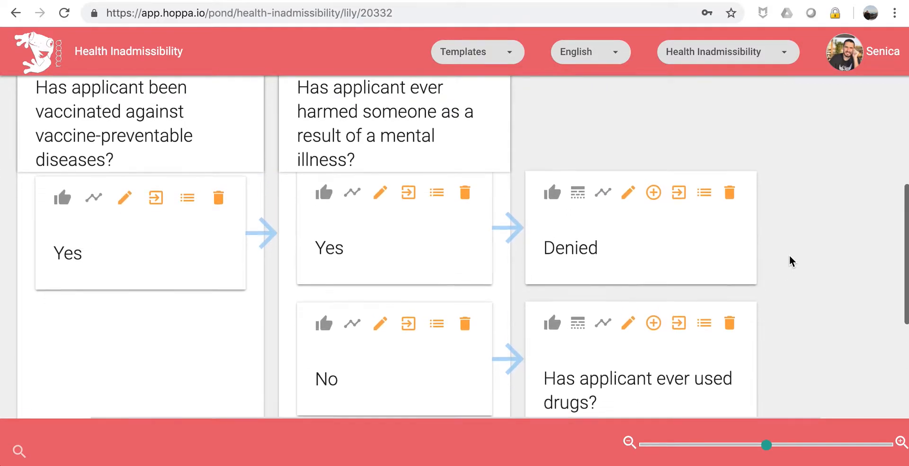
scroll(789, 260, down, 2)
scroll(789, 261, up, 3)
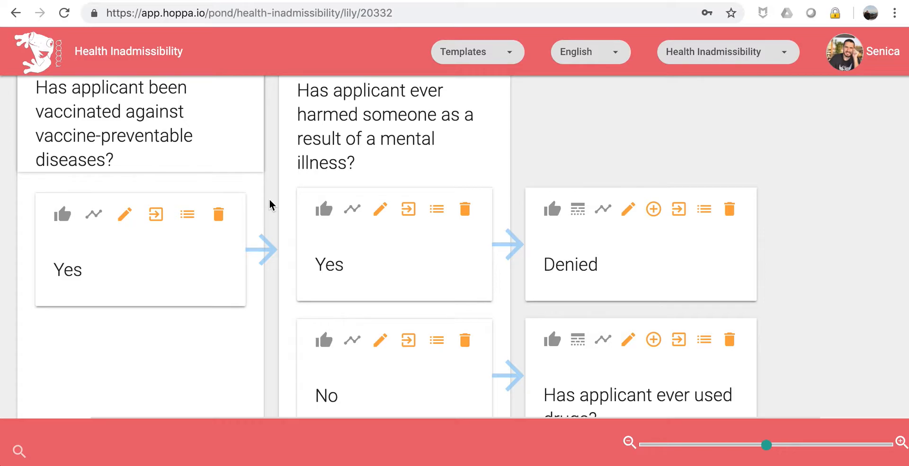
Review the finished question tree, bringing up the add options on a Denied card.
scroll(589, 287, down, 3)
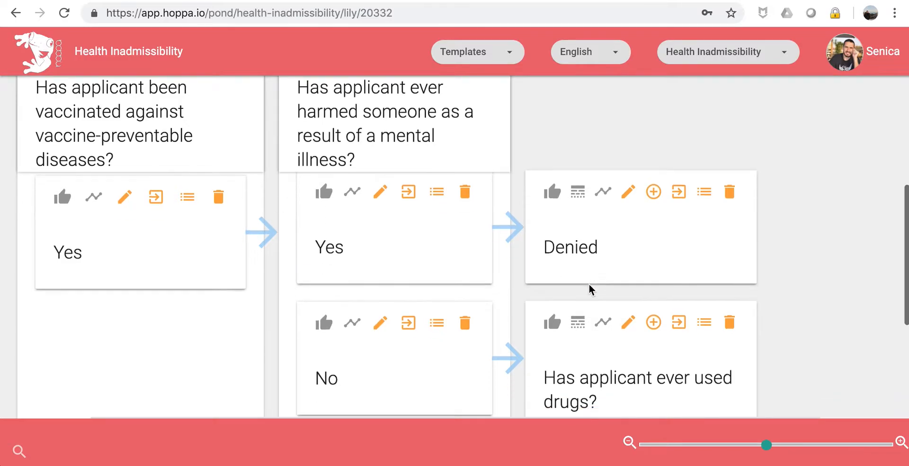
scroll(599, 174, down, 5)
scroll(575, 274, up, 1)
scroll(576, 274, down, 1)
scroll(576, 274, up, 5)
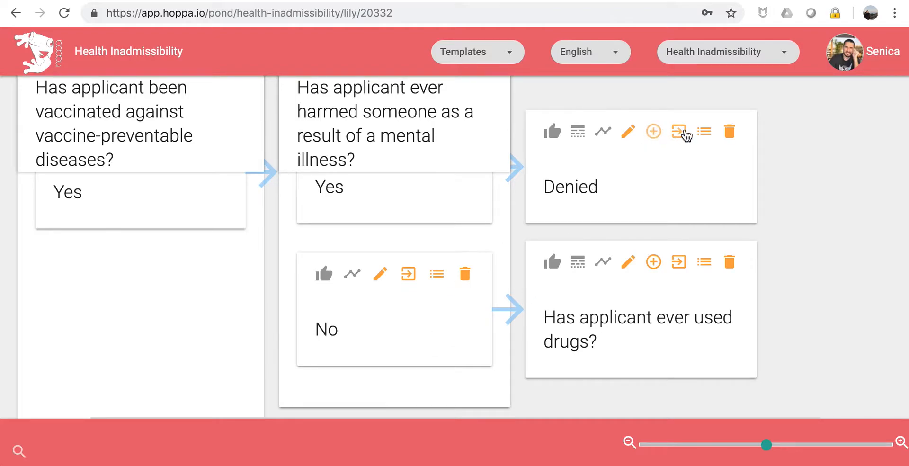
click(656, 133)
scroll(519, 198, down, 2)
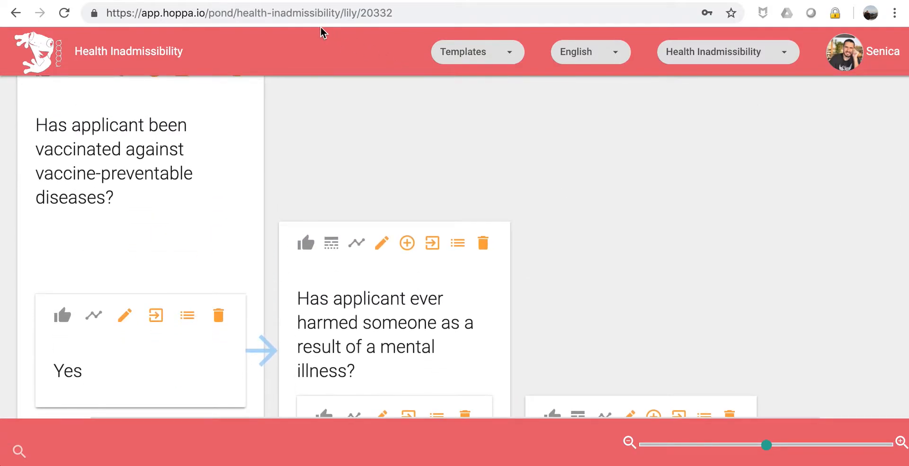
Select the Hoppa.io pond's base address in the browser address bar.
click(318, 13)
click(338, 13)
drag(339, 12, 92, 23)
key(ctrl+c)
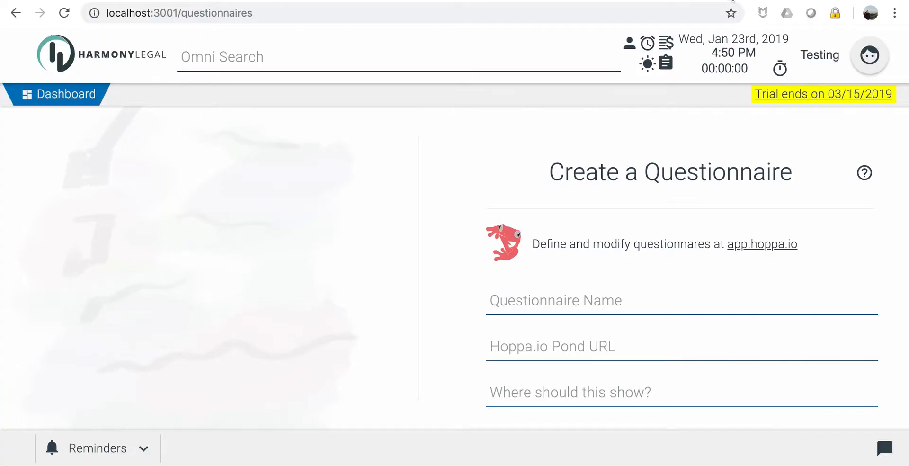
Name the questionnaire 'Health Inadmissibility'.
scroll(460, 250, down, 2)
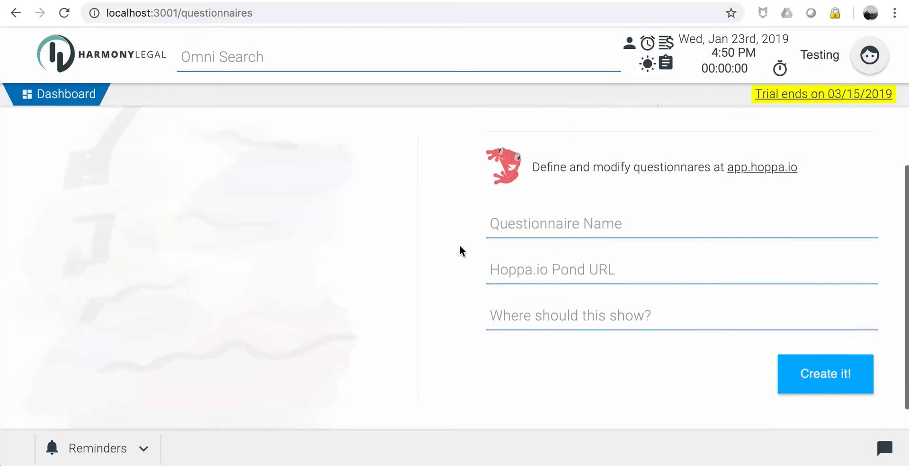
click(516, 219)
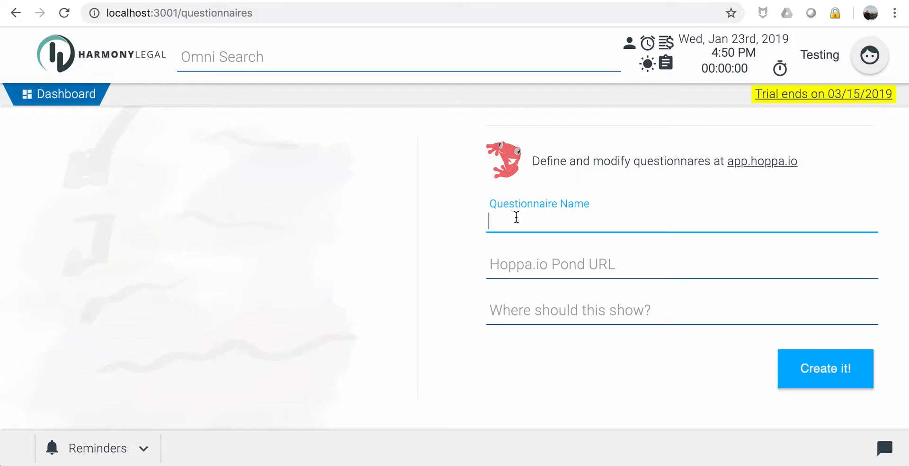
text(Heatl)
key(BackSpace)
text(lth)
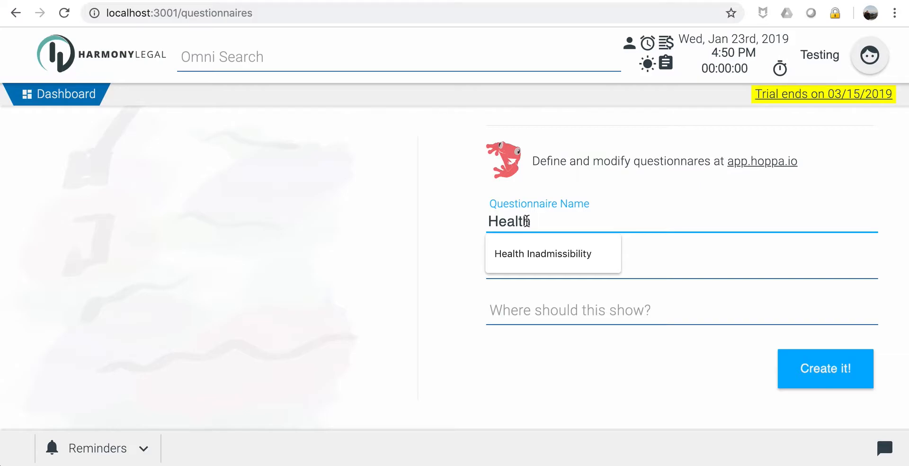
click(552, 256)
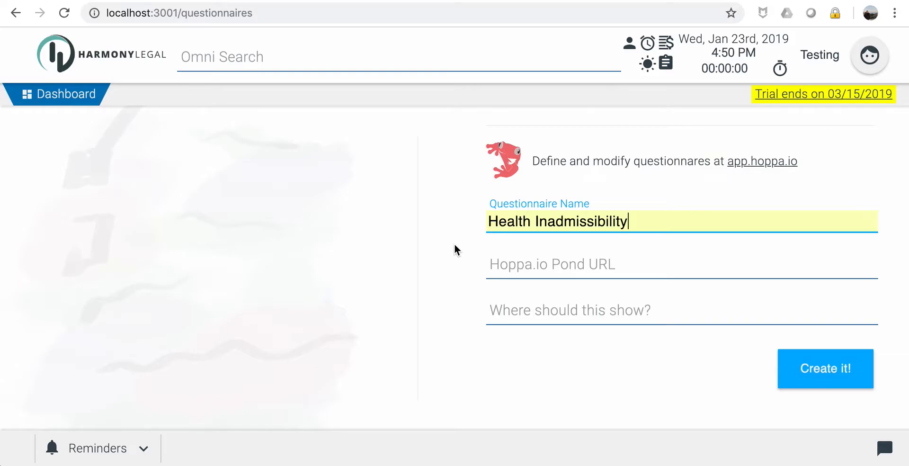
click(515, 271)
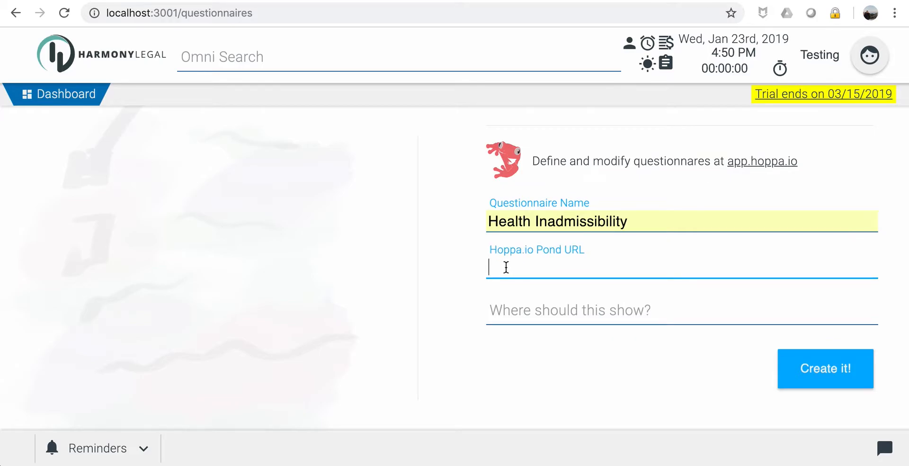
key(ctrl+v)
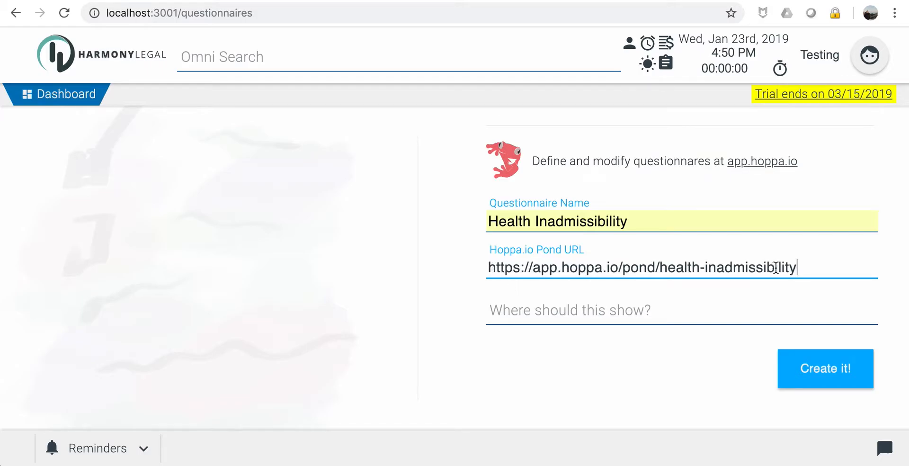
scroll(427, 295, down, 2)
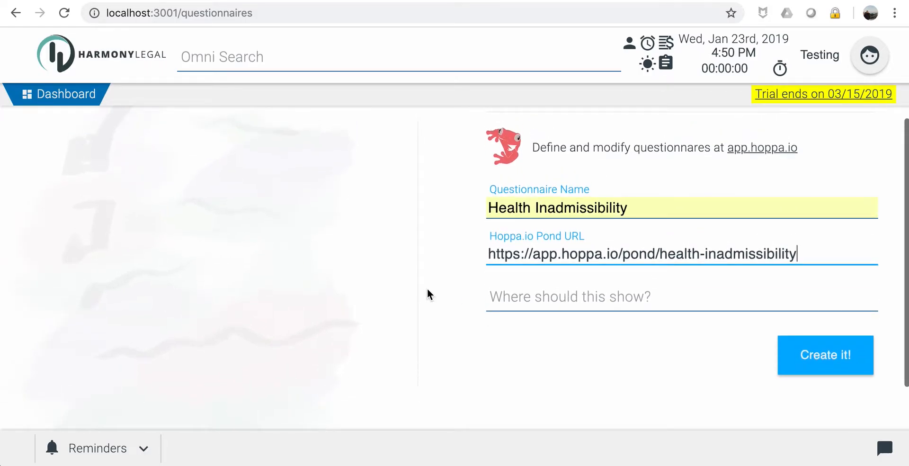
click(544, 299)
scroll(446, 329, down, 2)
scroll(447, 329, up, 2)
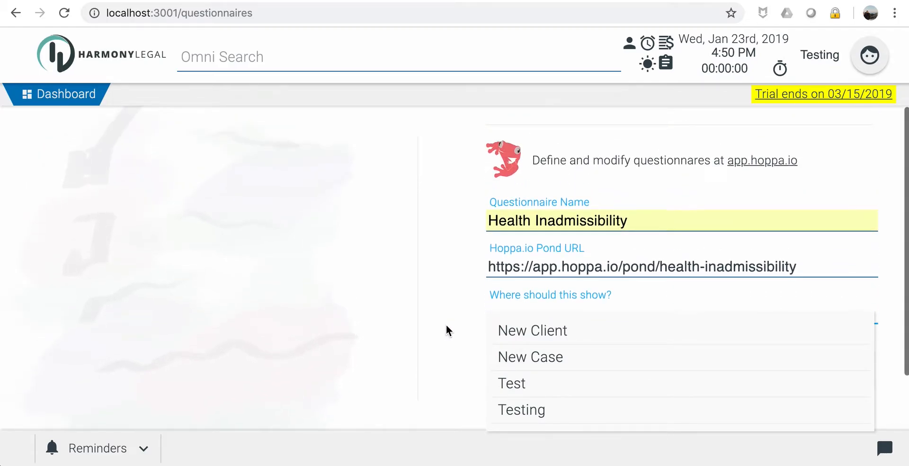
scroll(446, 329, down, 1)
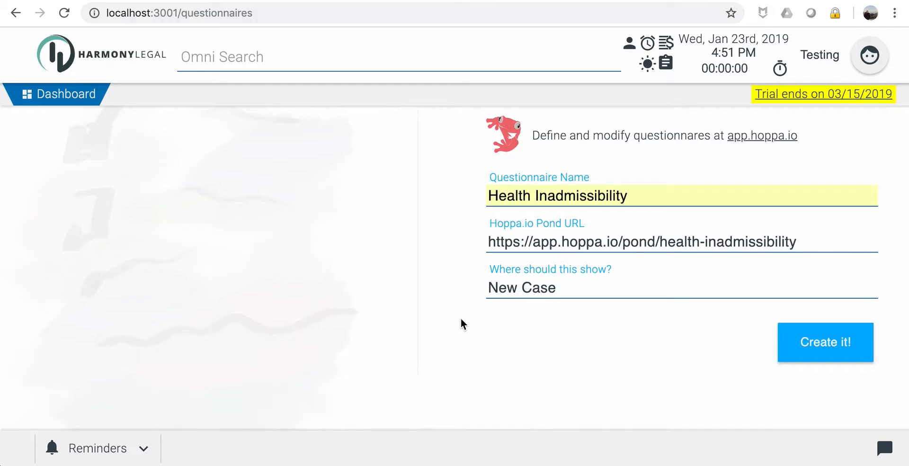
Save the Health Inadmissibility questionnaire and begin adding a new client.
click(825, 341)
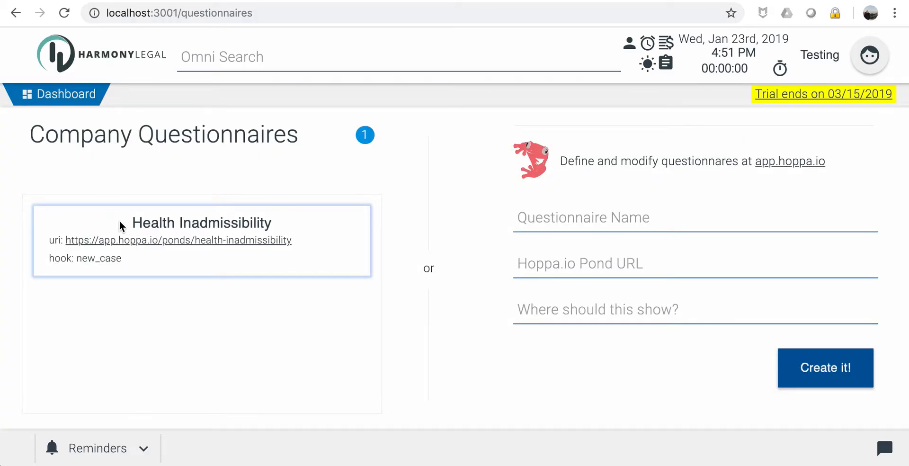
click(231, 62)
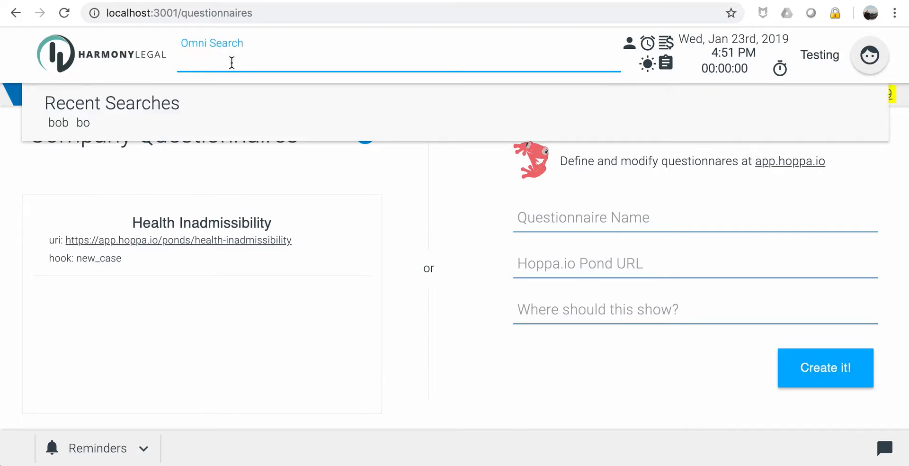
click(473, 203)
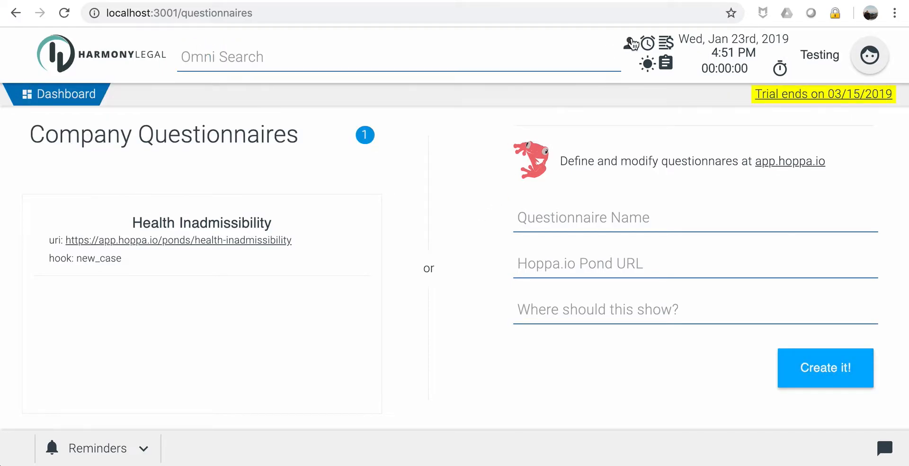
click(629, 48)
Enter the new client's first and last name and save the client.
click(336, 181)
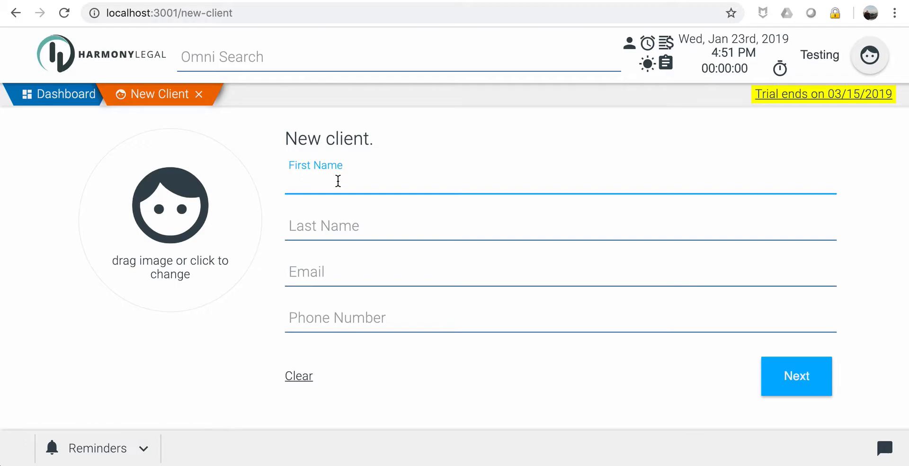
key(Tab)
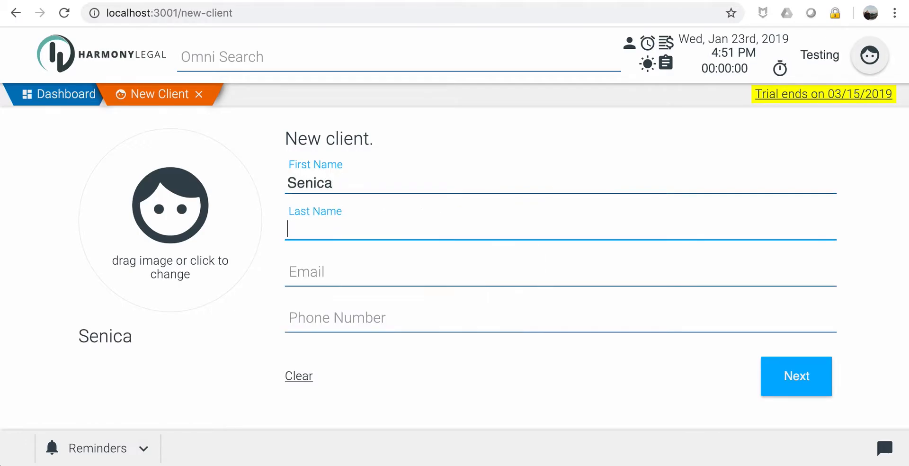
click(789, 382)
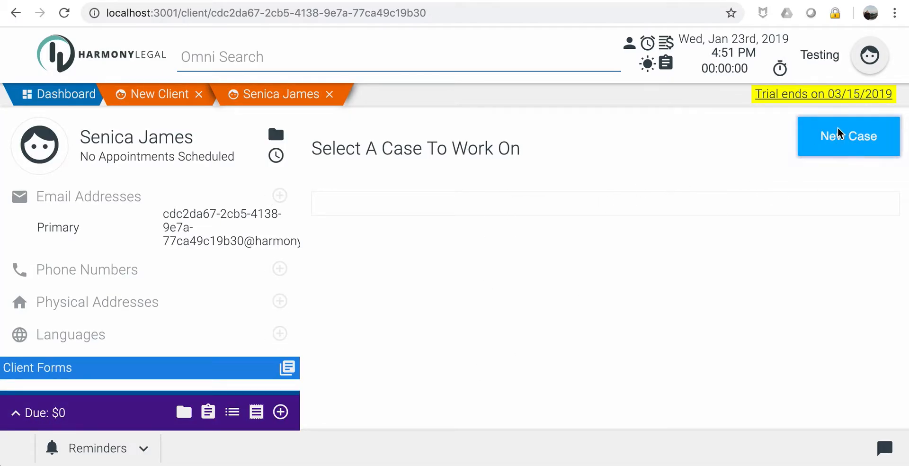
Start a new case titled 'Immigration Case' with case type Immigration.
click(839, 142)
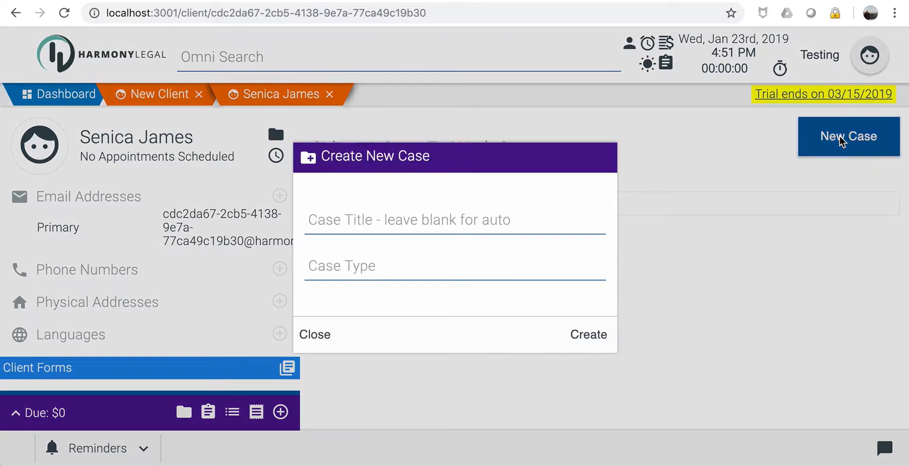
click(366, 219)
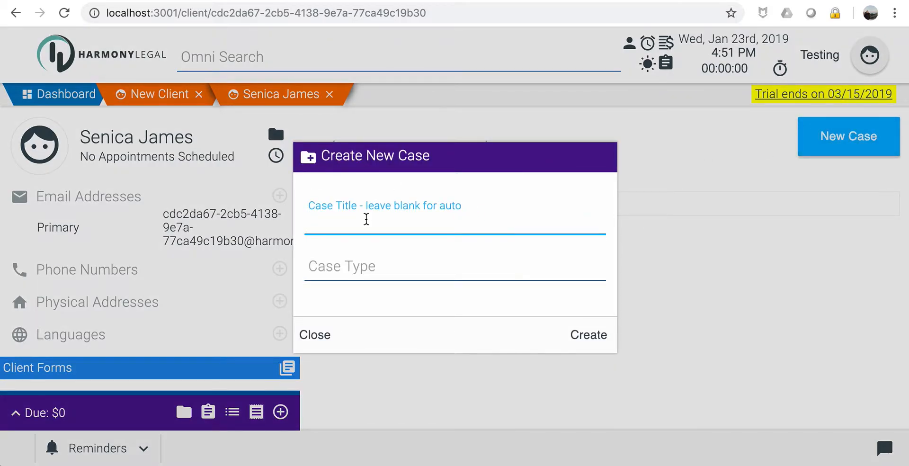
text(Immigration Case)
key(Tab)
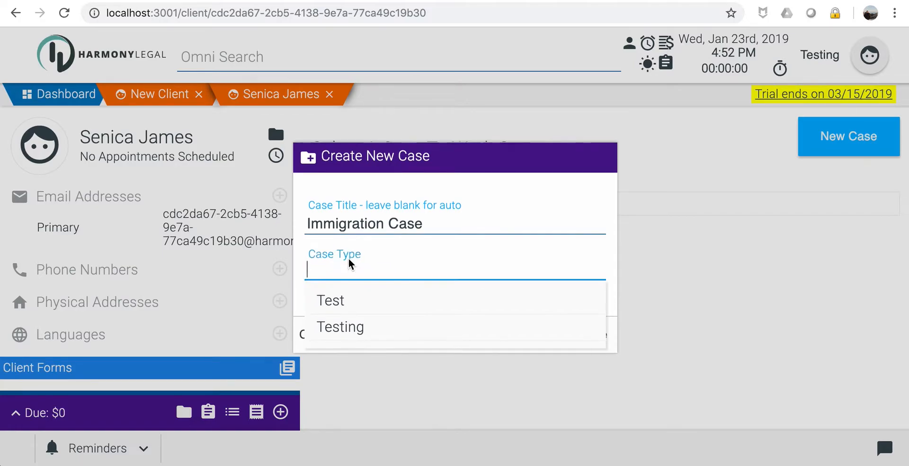
text(Immigration)
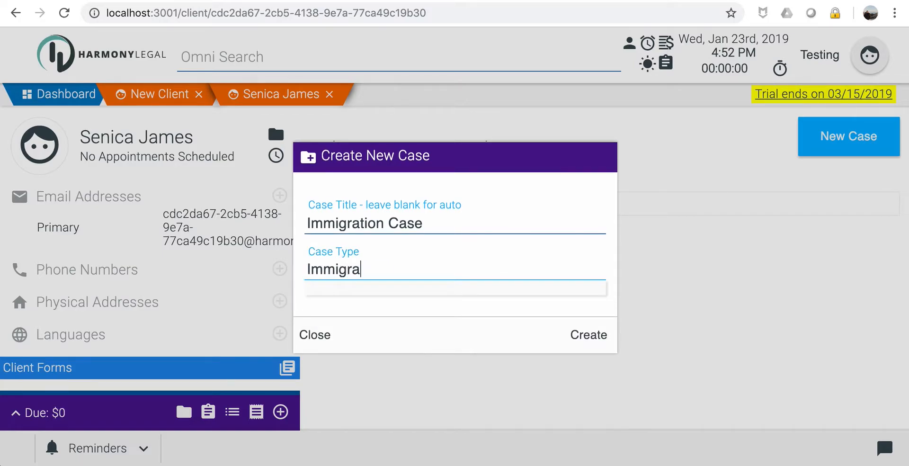
Retitle the case 'Immigration for Entry', create it, and confirm the new Immigration type.
click(444, 221)
double_click(397, 223)
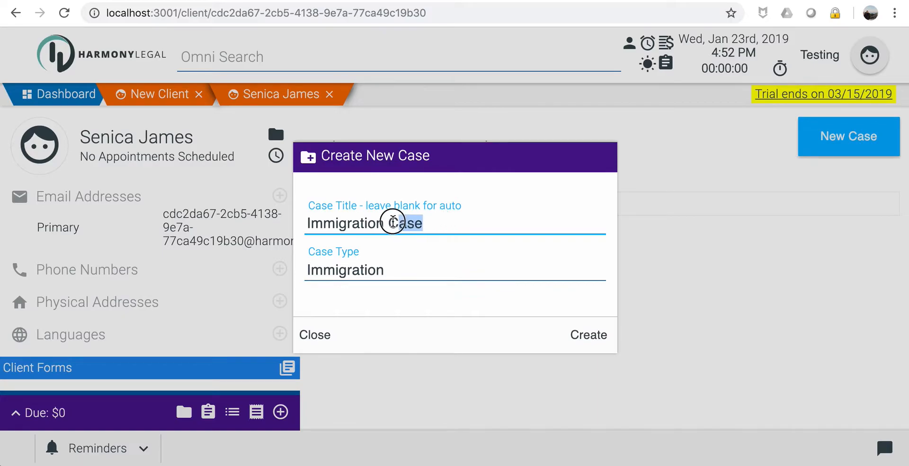
key(BackSpace)
text(for en)
key(BackSpace)
key(BackSpace)
text(Entry)
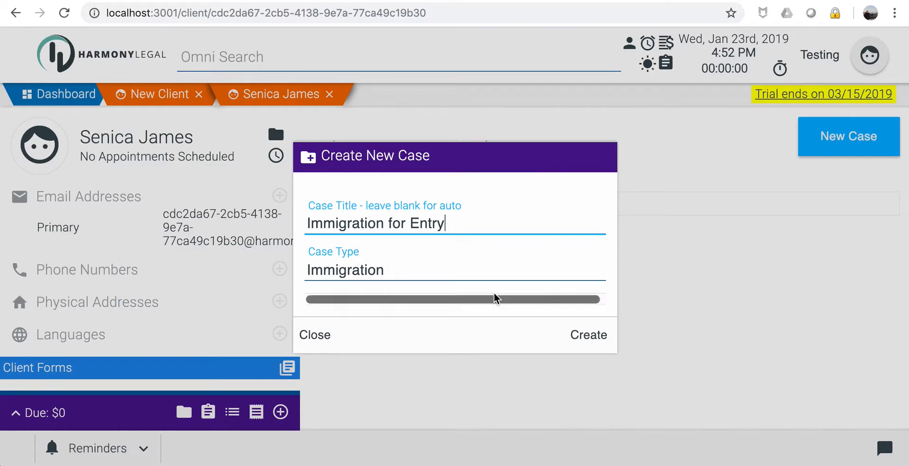
click(586, 337)
click(657, 316)
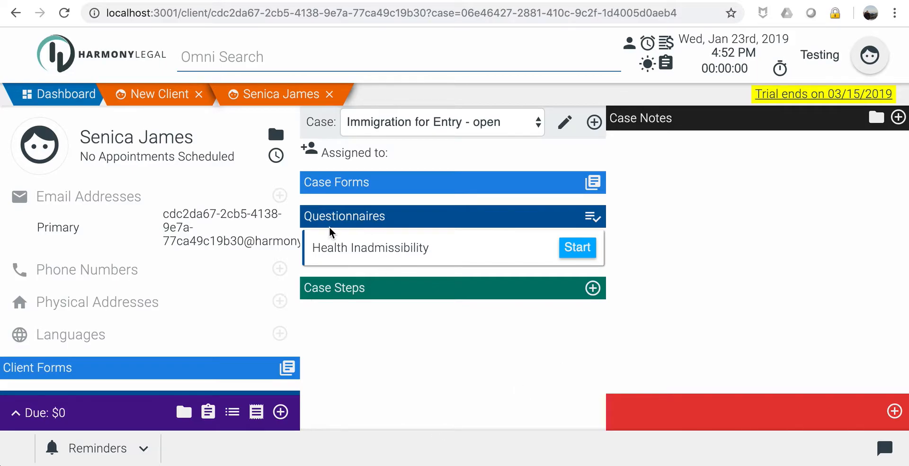
Run the Health Inadmissibility questionnaire, answering Yes on vaccination and No on harming others.
click(406, 246)
click(575, 249)
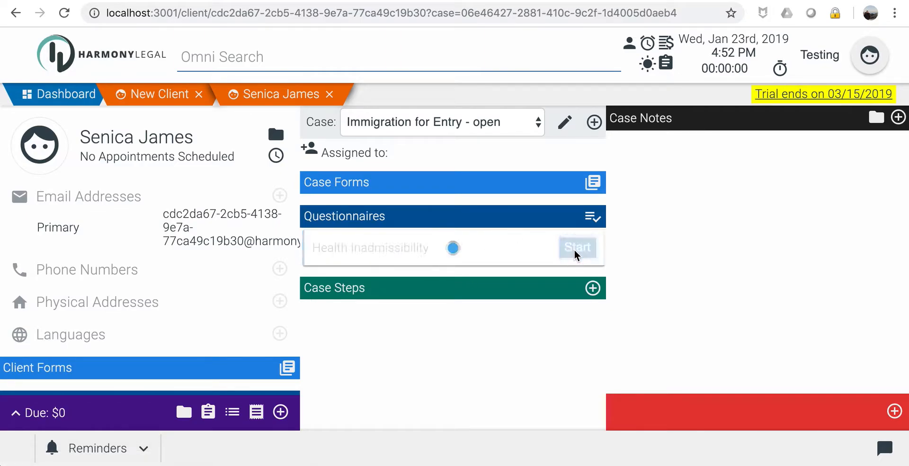
drag(276, 179, 418, 179)
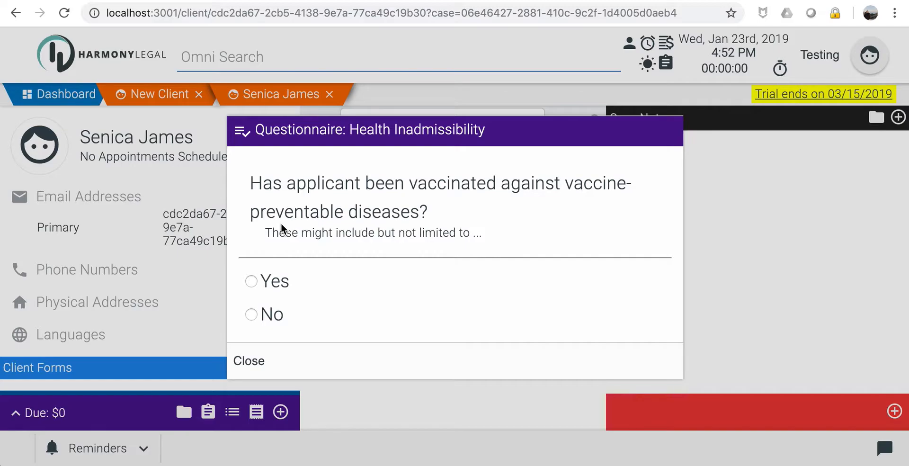
click(251, 280)
click(661, 363)
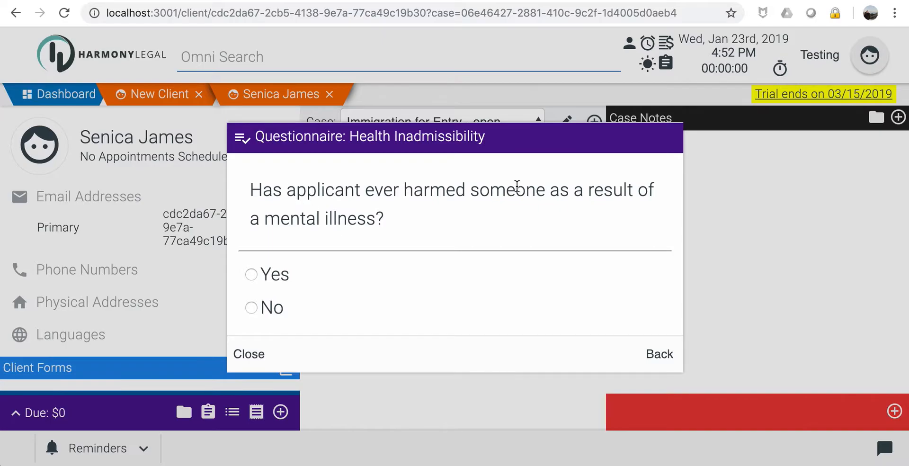
click(251, 308)
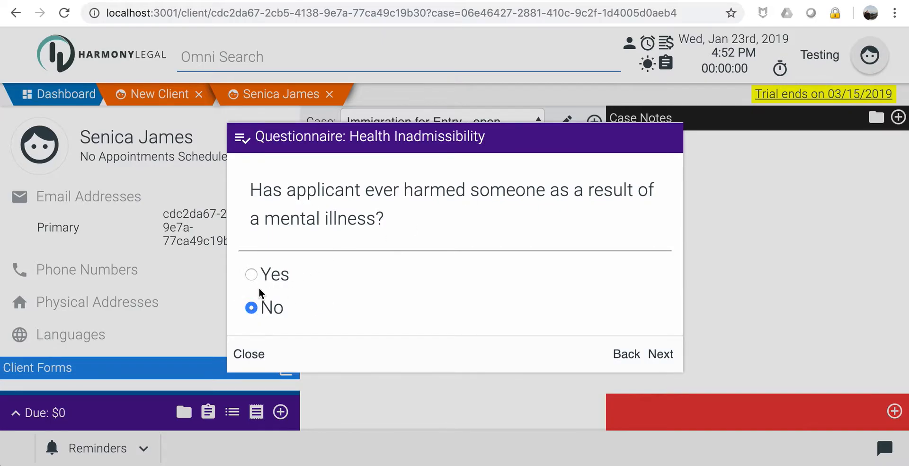
click(664, 354)
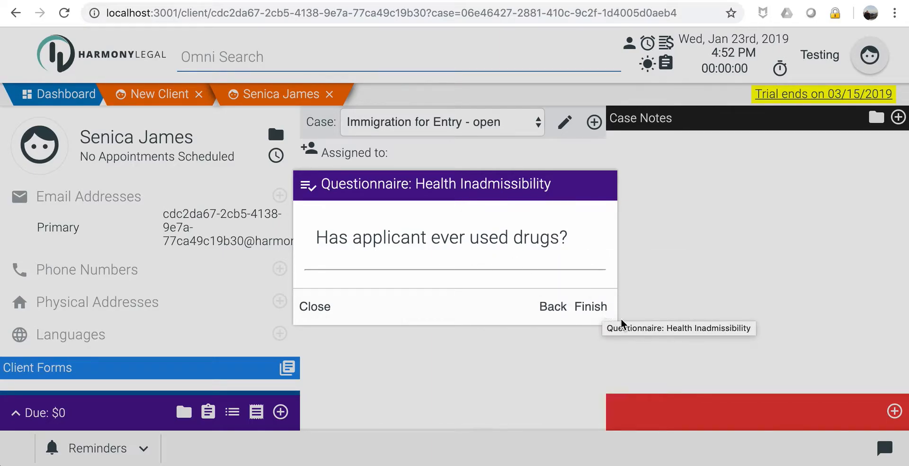
click(594, 306)
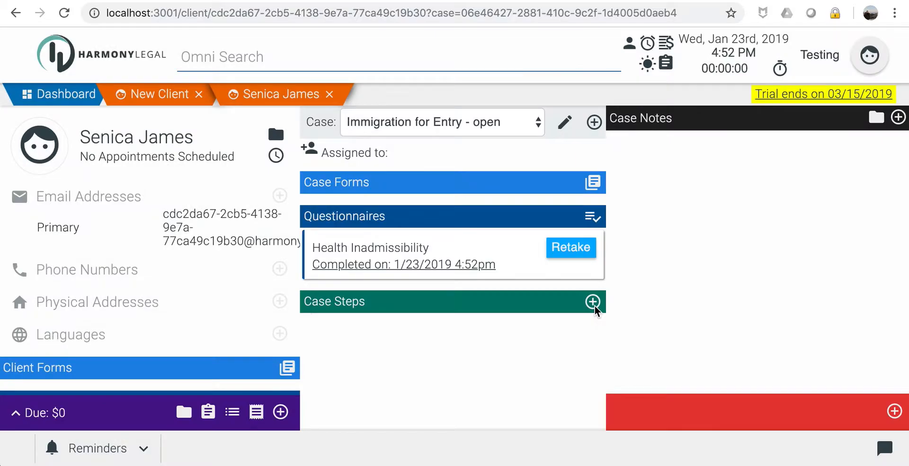
click(375, 270)
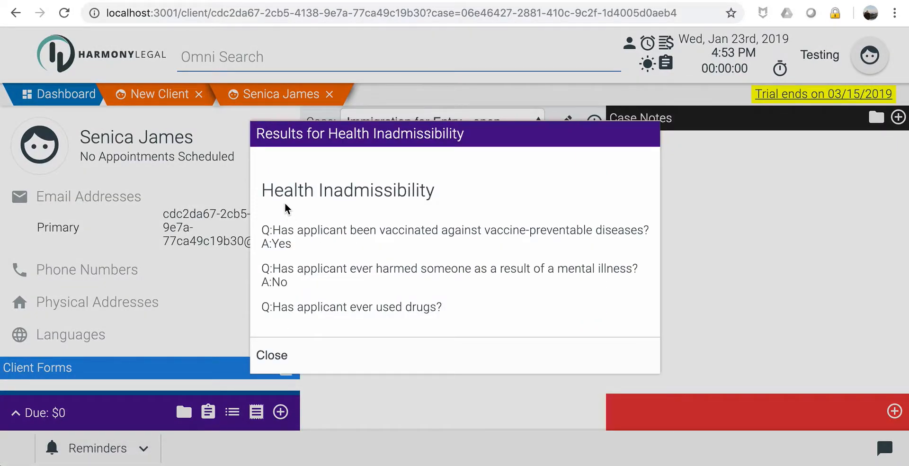
drag(267, 185, 339, 187)
click(339, 186)
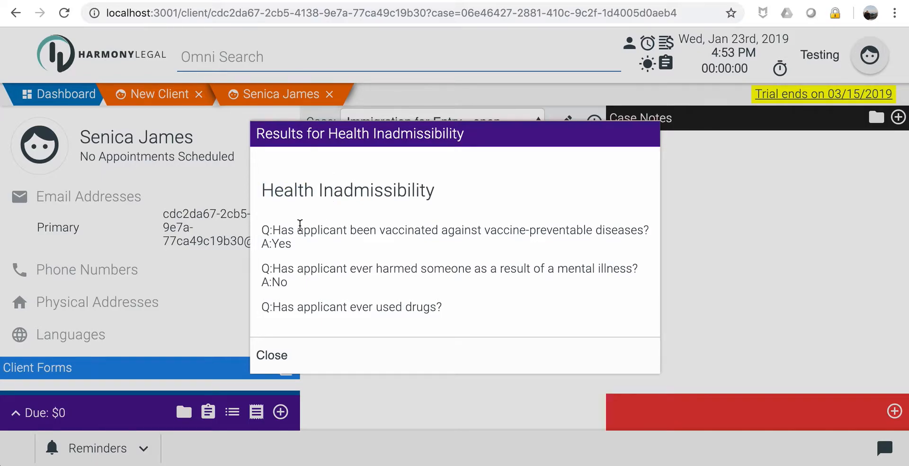
click(277, 358)
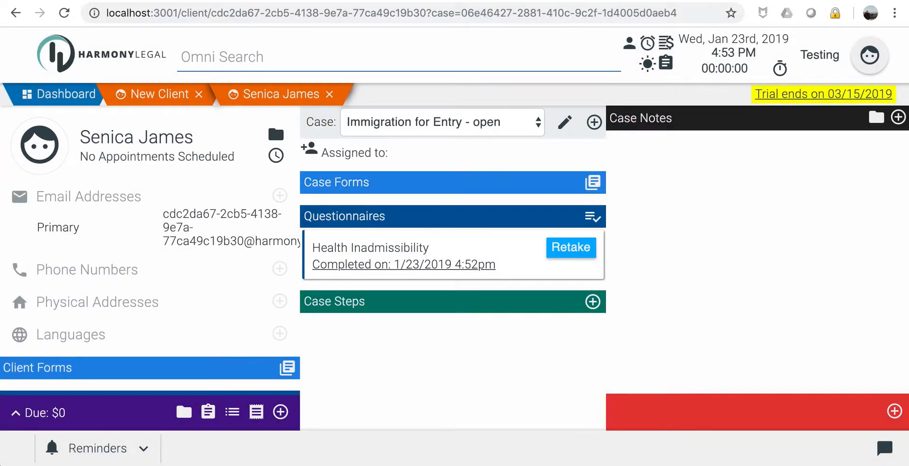